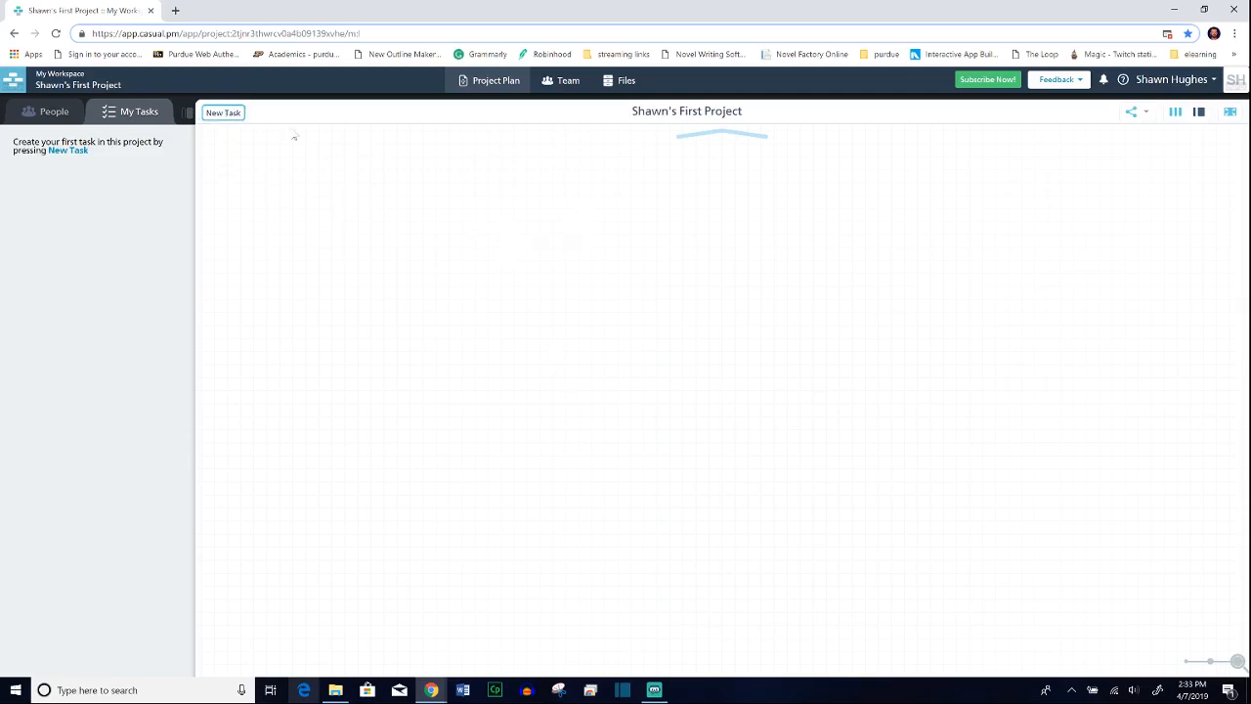
Step: Add a task near the top of the project plan and name it "Sign with the Client and identify targets"
drag(224, 114, 585, 161)
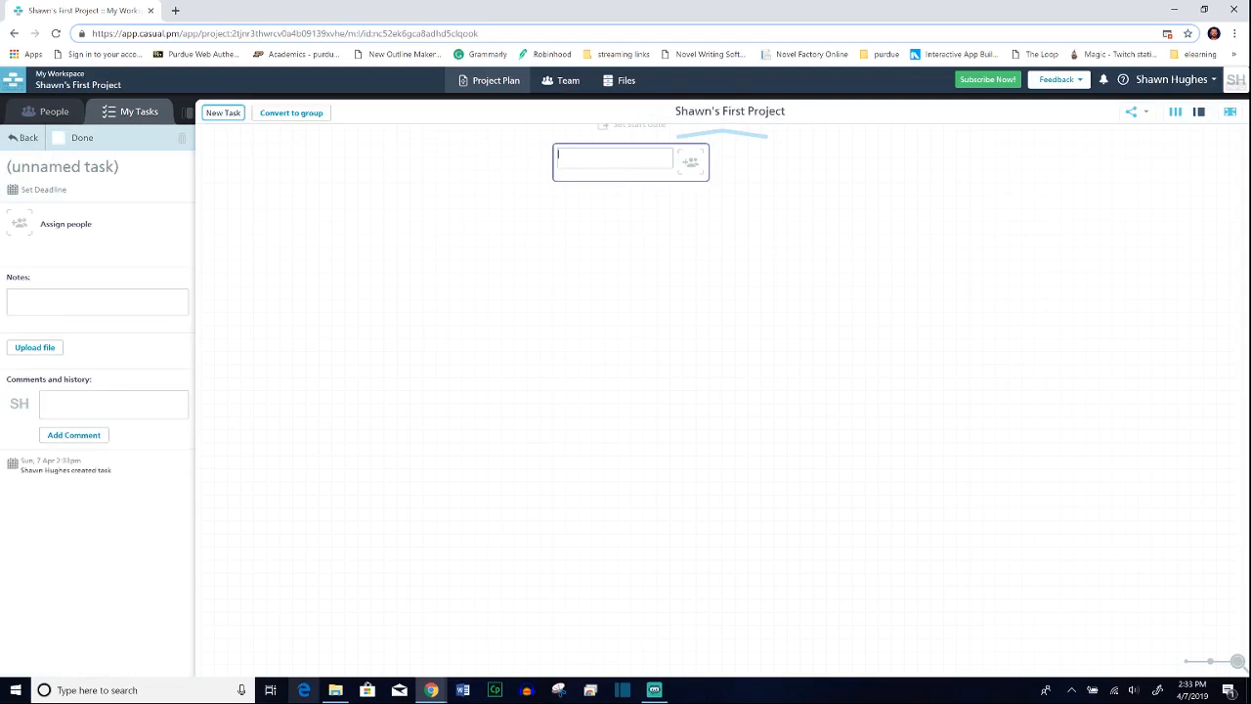
text(Sign with tg)
text(e Client and identify targets)
click(622, 205)
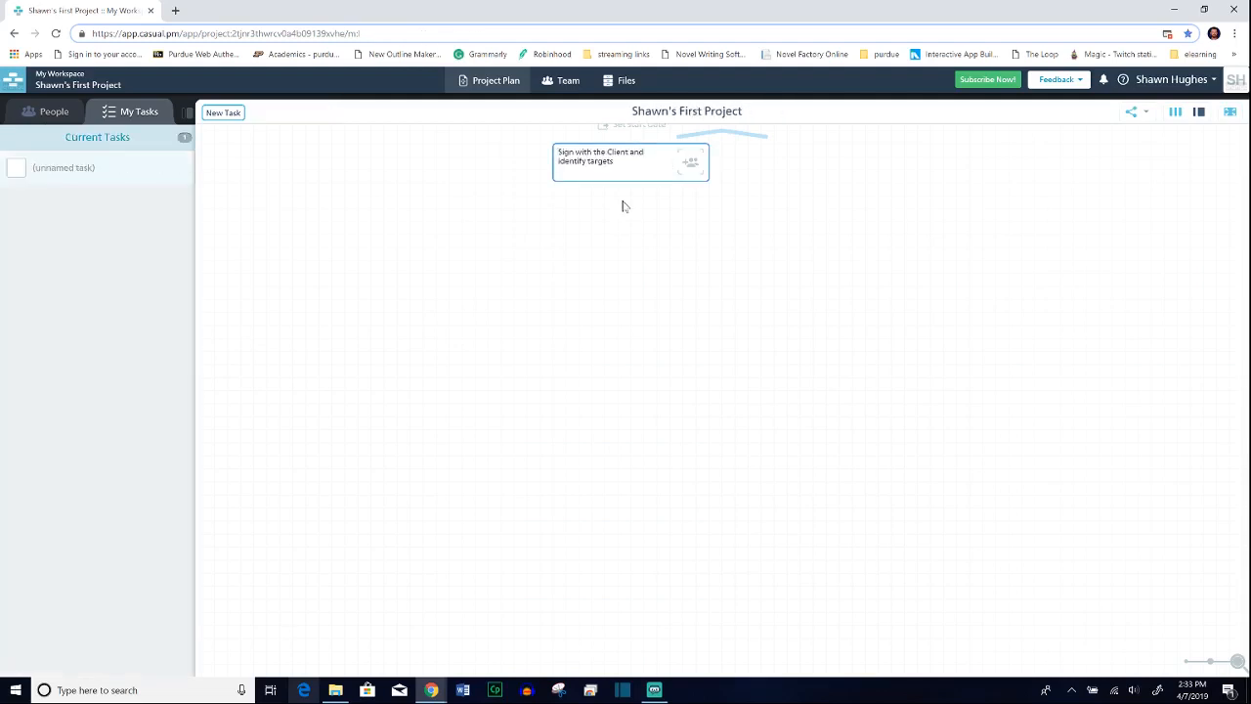
Step: Set the deadline of the "Sign with the Client and identify targets" task to Wednesday, 10 April 2019
click(620, 176)
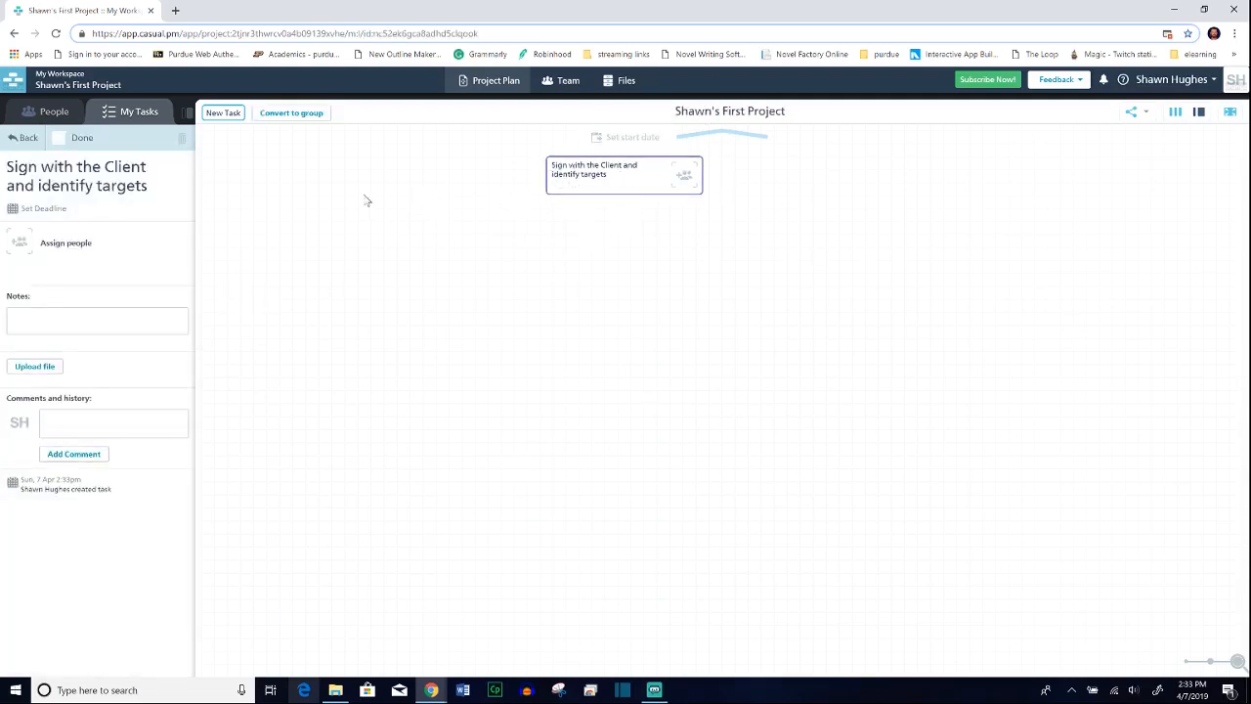
click(46, 212)
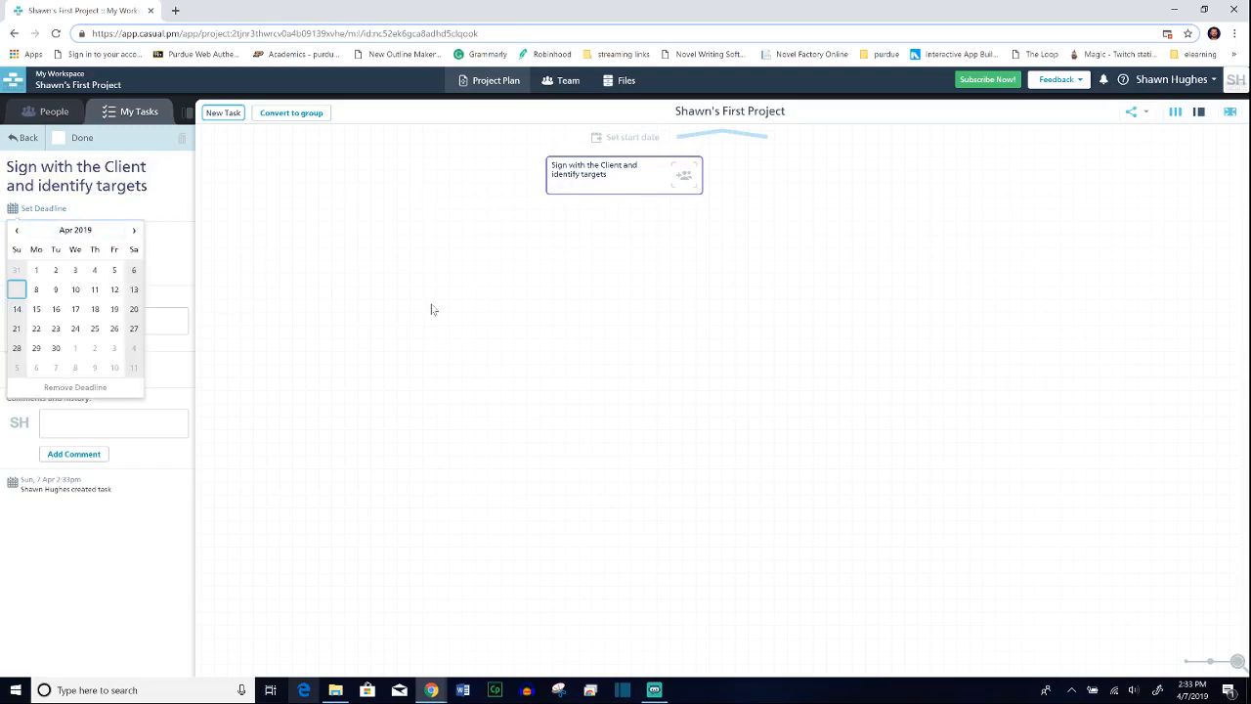
click(75, 289)
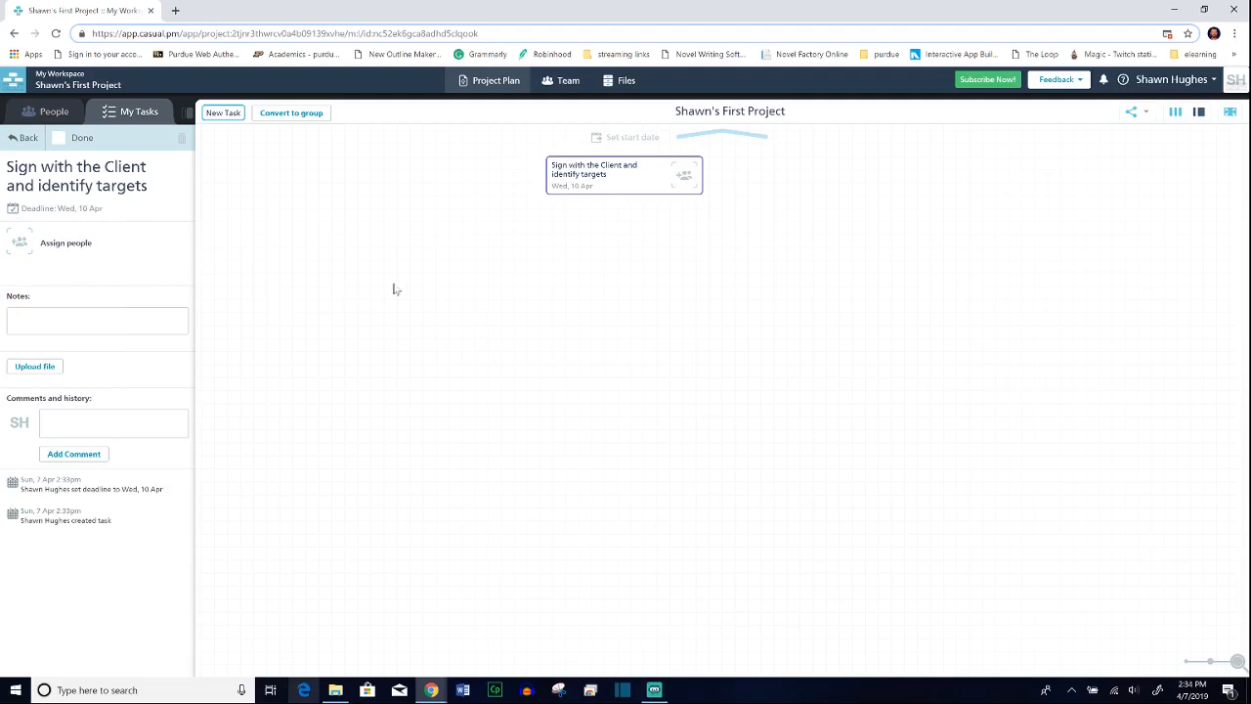
Step: Examine the client task's notes field, file upload sources and comment field
click(51, 321)
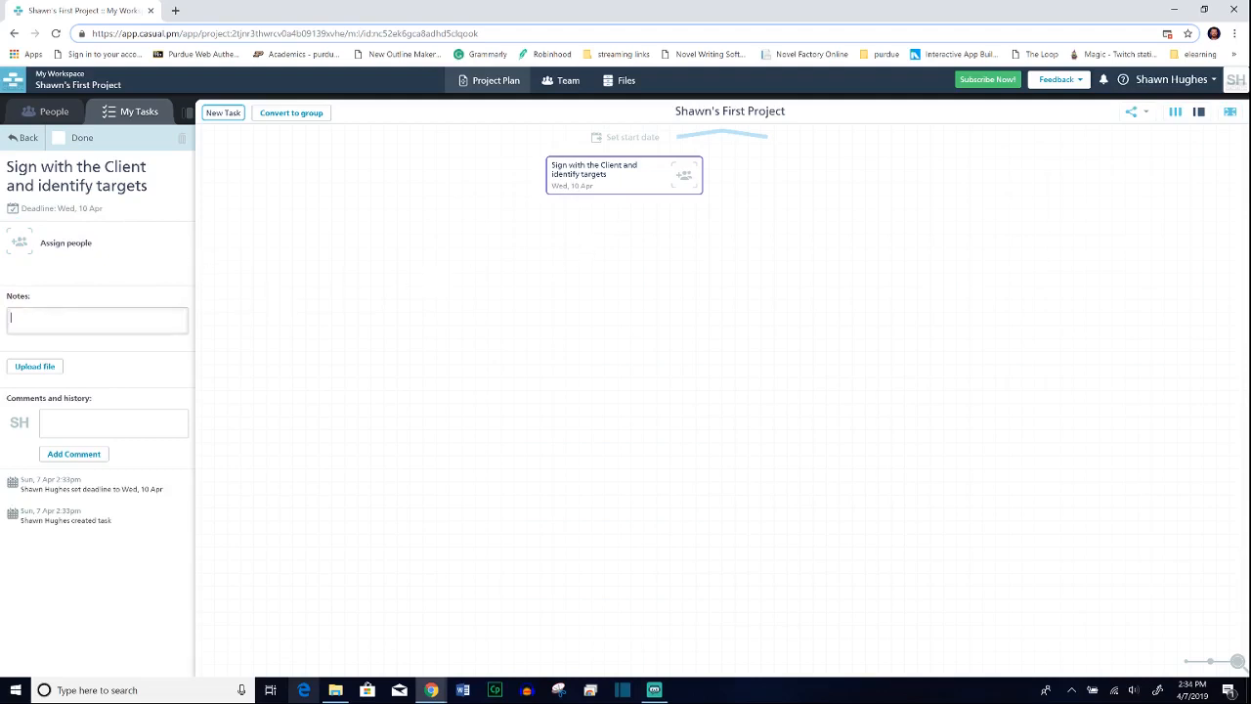
click(39, 369)
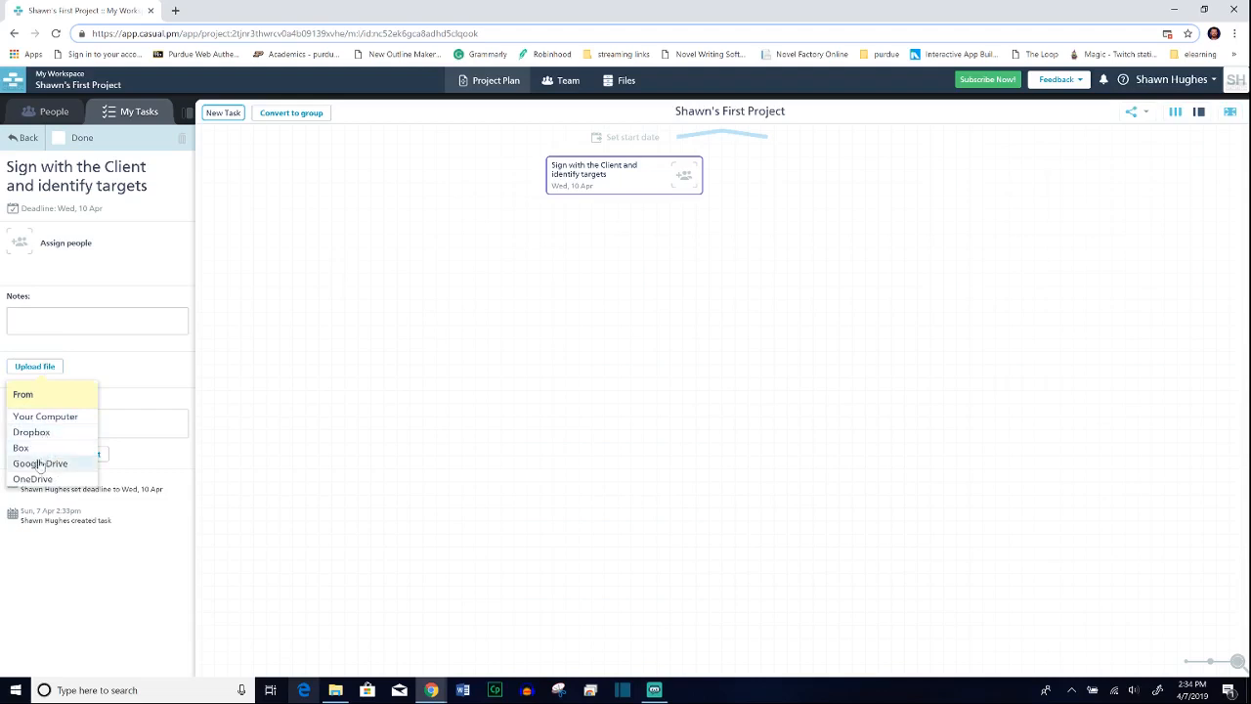
click(137, 376)
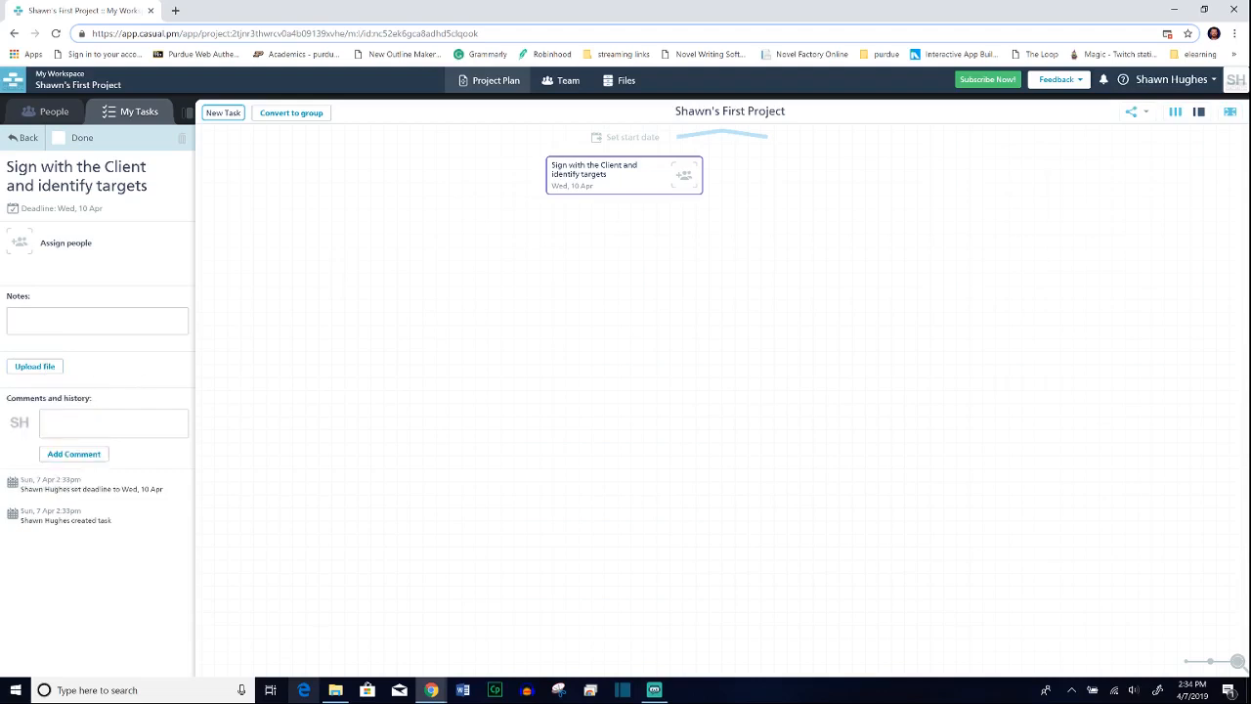
click(68, 320)
click(78, 423)
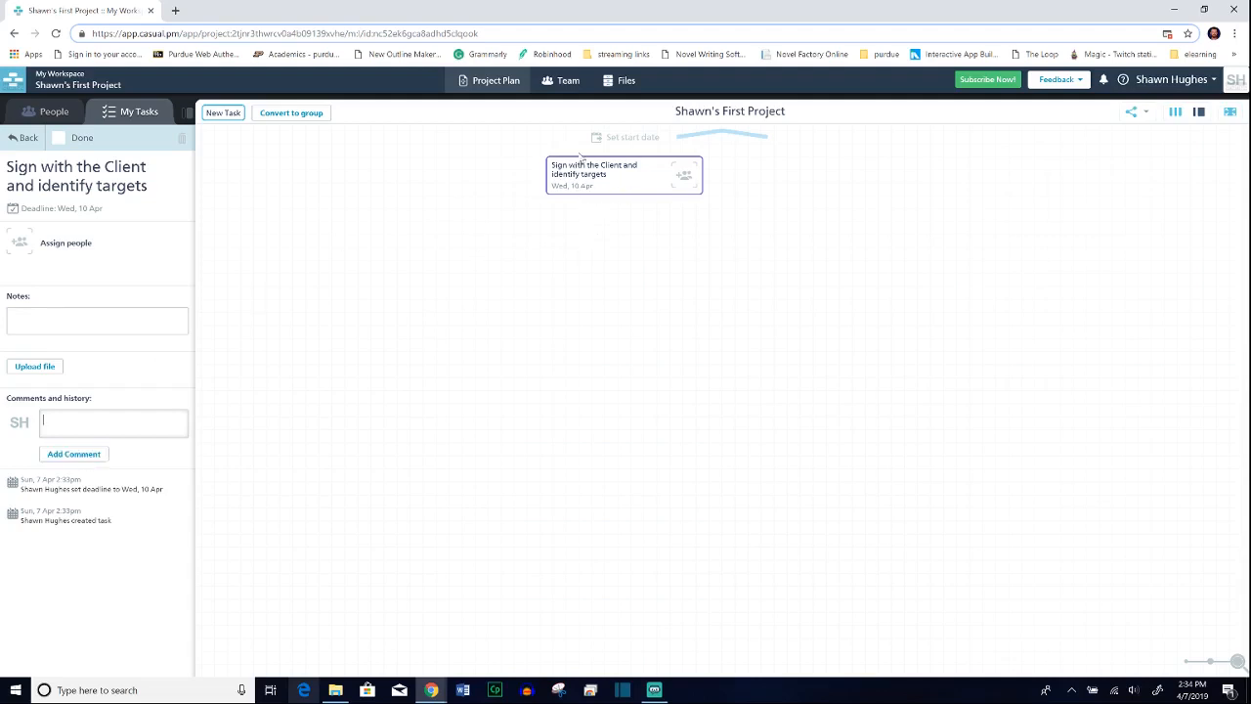
Step: Mark the client task as done and revert it to incomplete
click(58, 138)
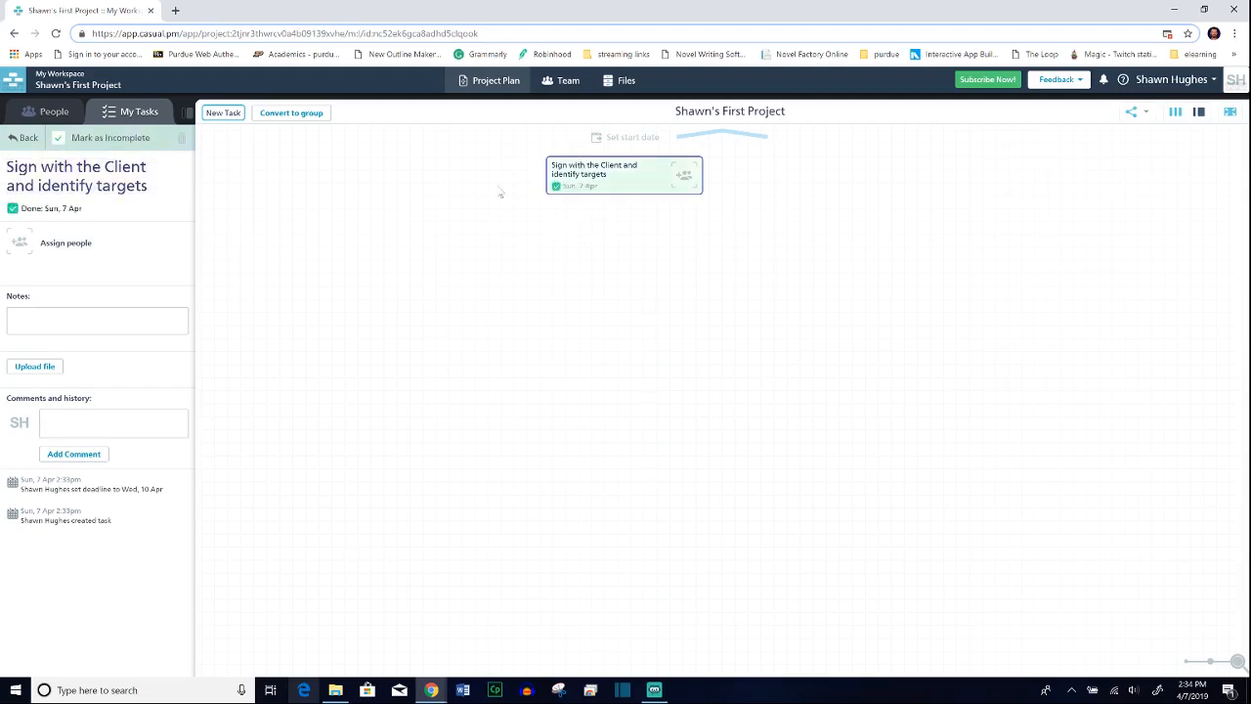
click(59, 138)
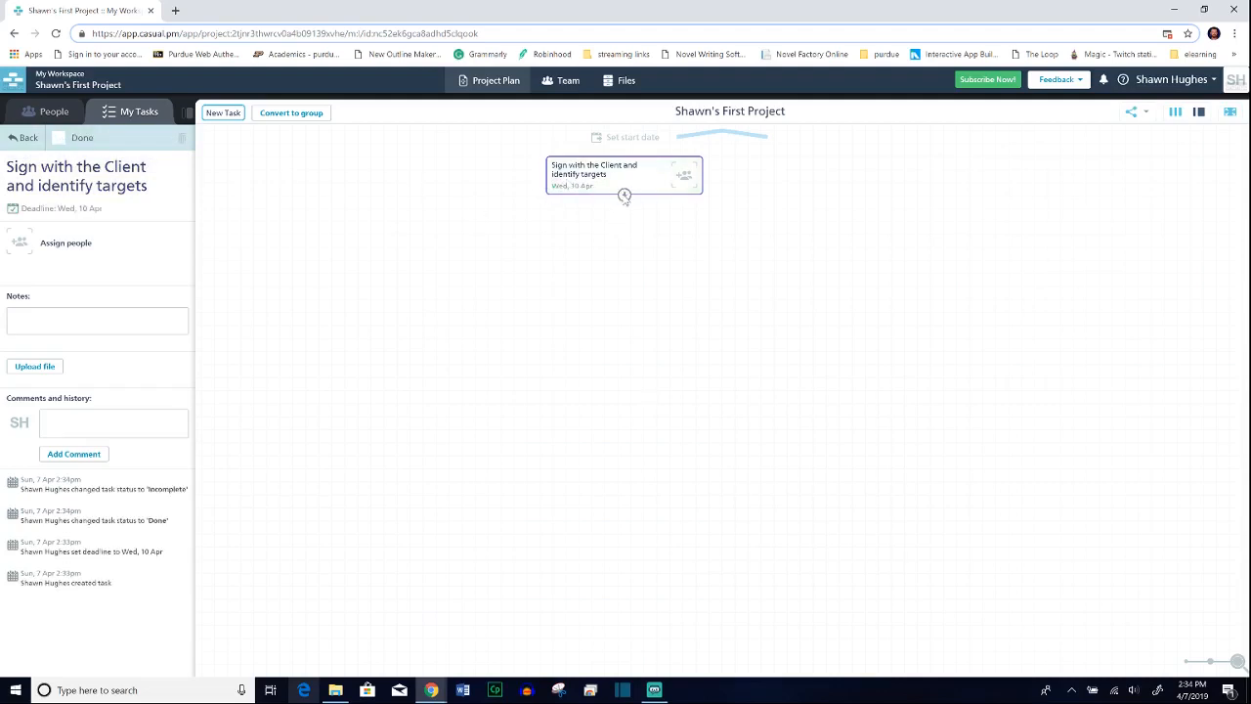
Step: Create a dependent task below and to the left of the client task and name it "Needs Assessment"
drag(625, 195, 403, 245)
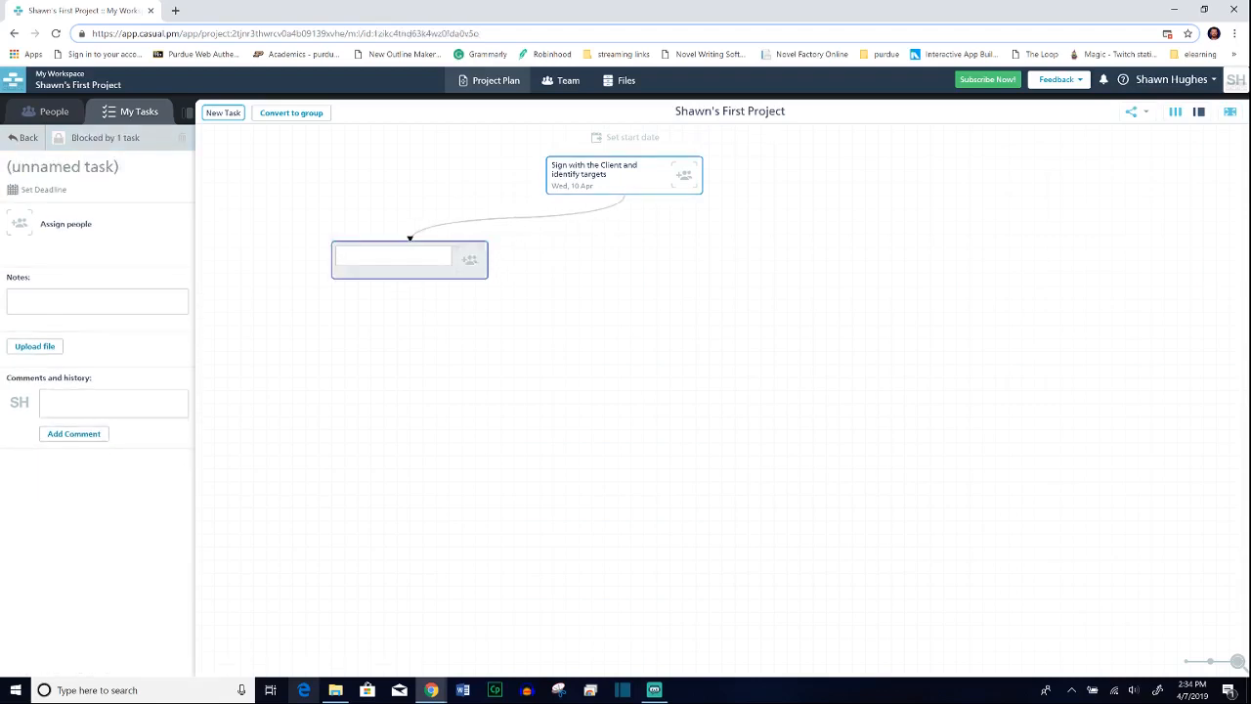
text(Needs)
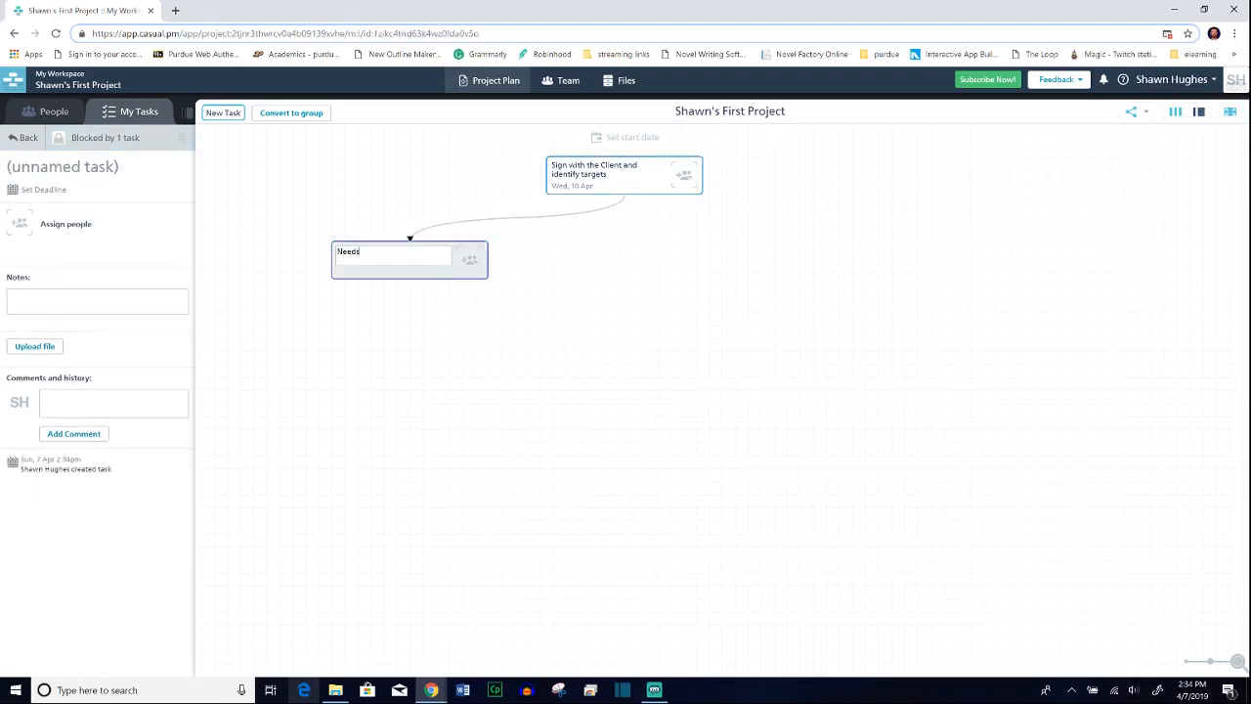
text( Assessment)
Step: Create a second dependent of the client task, to its lower right, named "Build the Team", and assign it to the account owner
drag(626, 198, 865, 246)
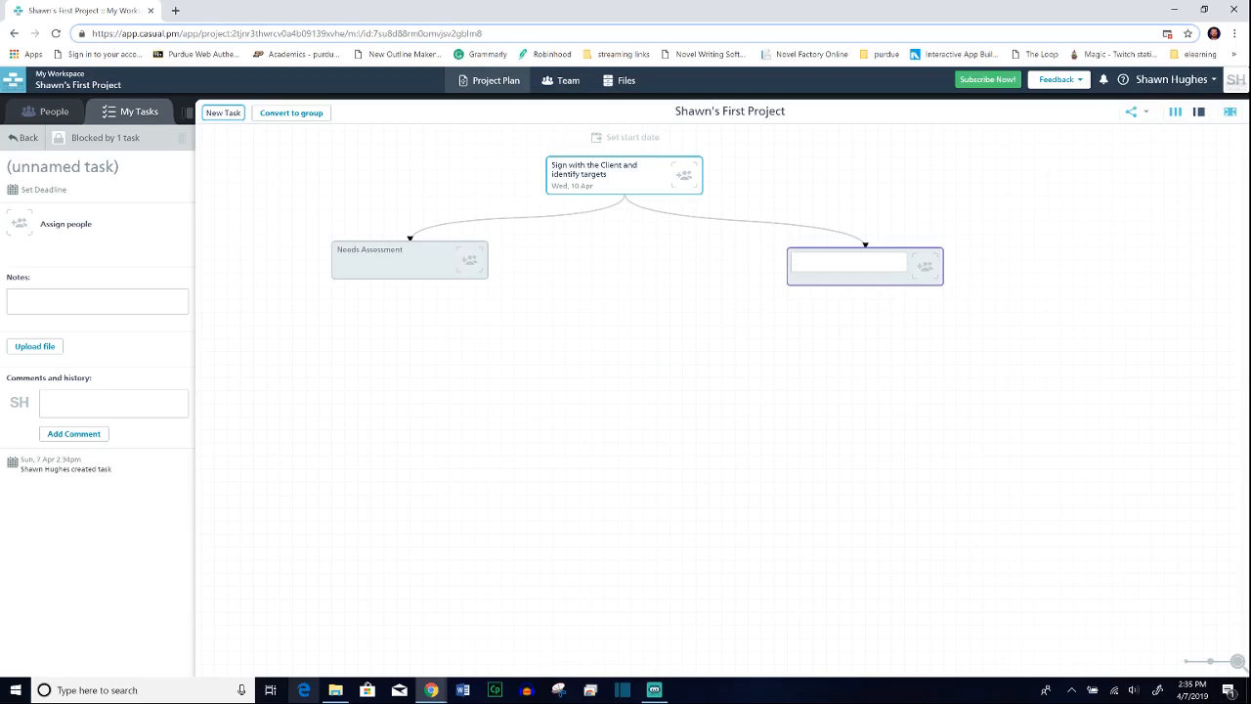
text(ild the Team)
click(1010, 243)
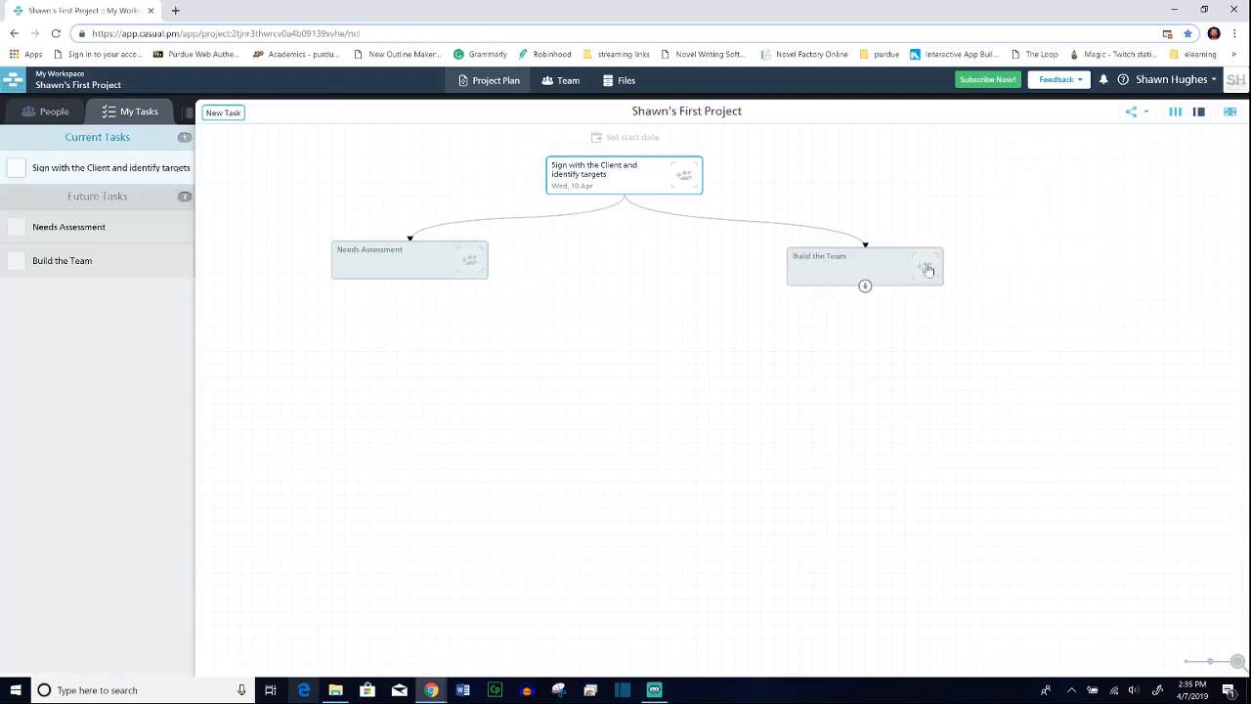
click(927, 270)
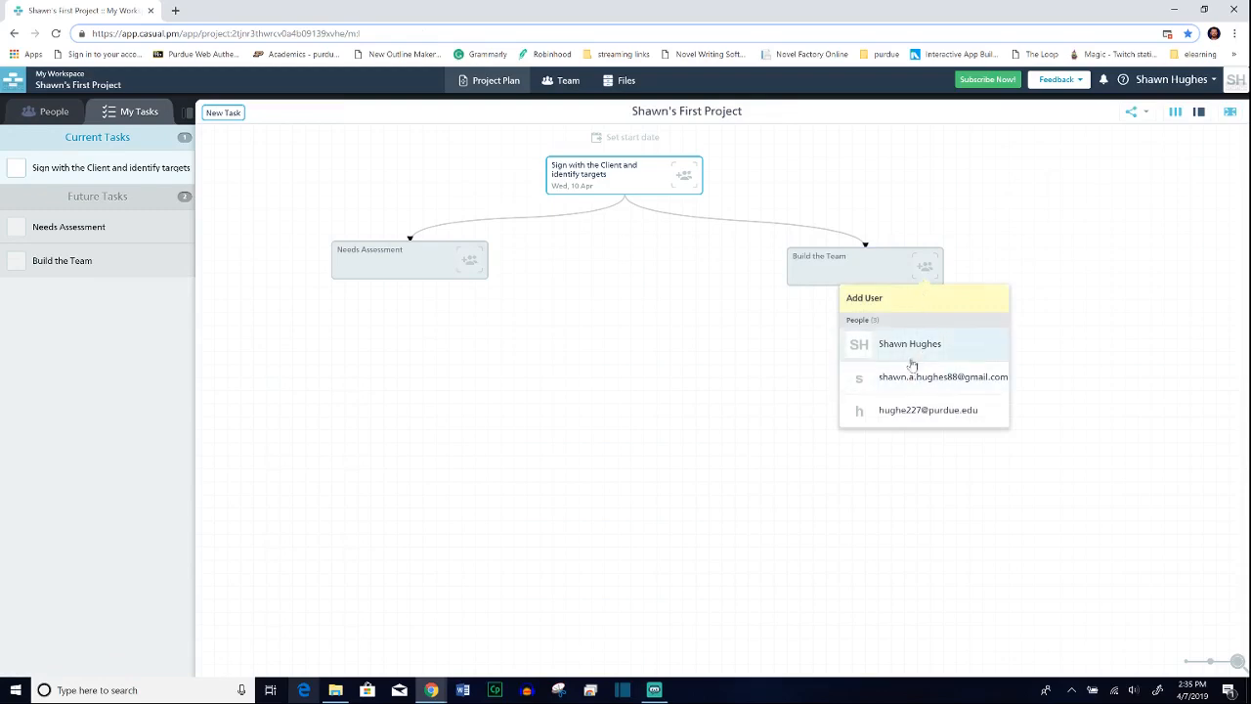
click(909, 350)
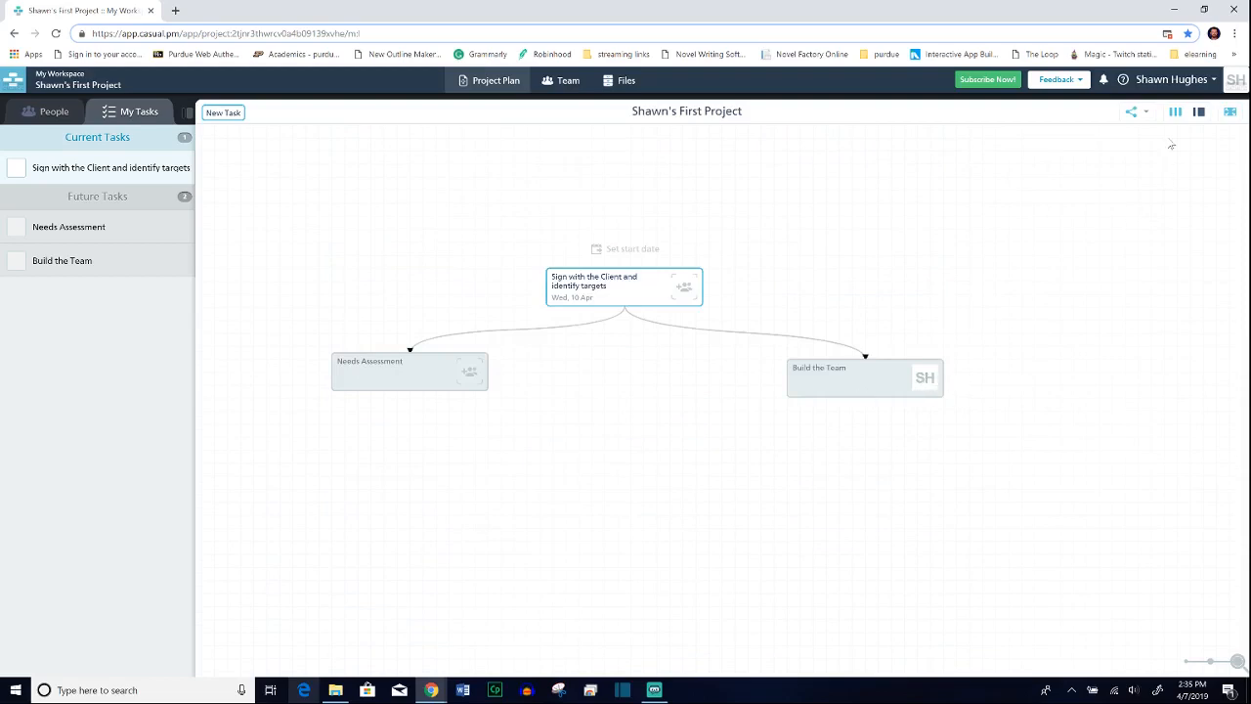
Step: Set the account's profile picture to the Nox image from the Desktop, keeping the suggested crop
click(1237, 92)
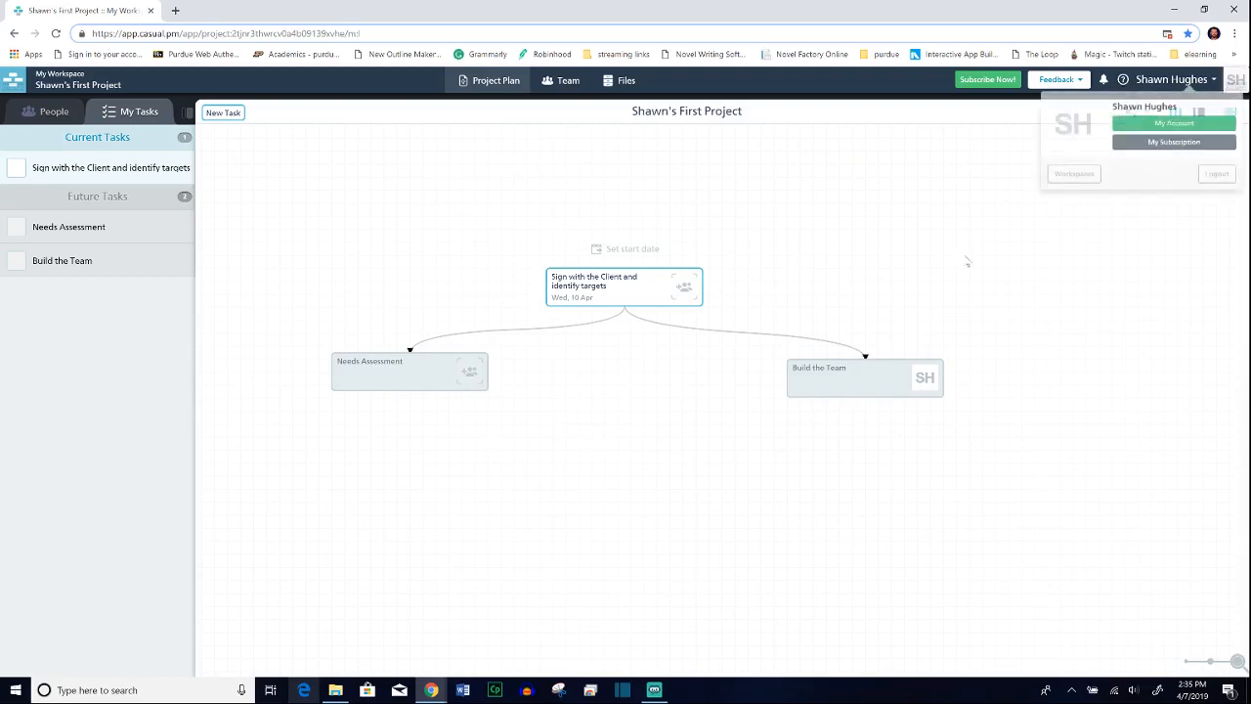
click(1194, 123)
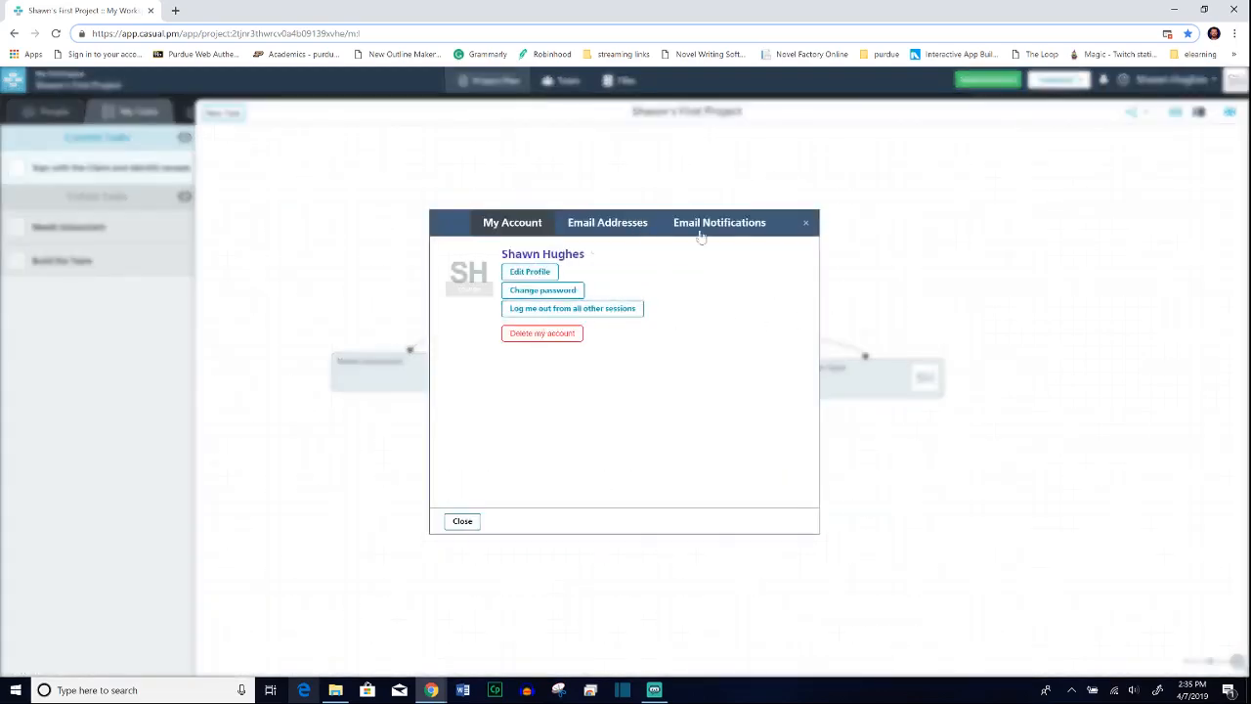
click(469, 285)
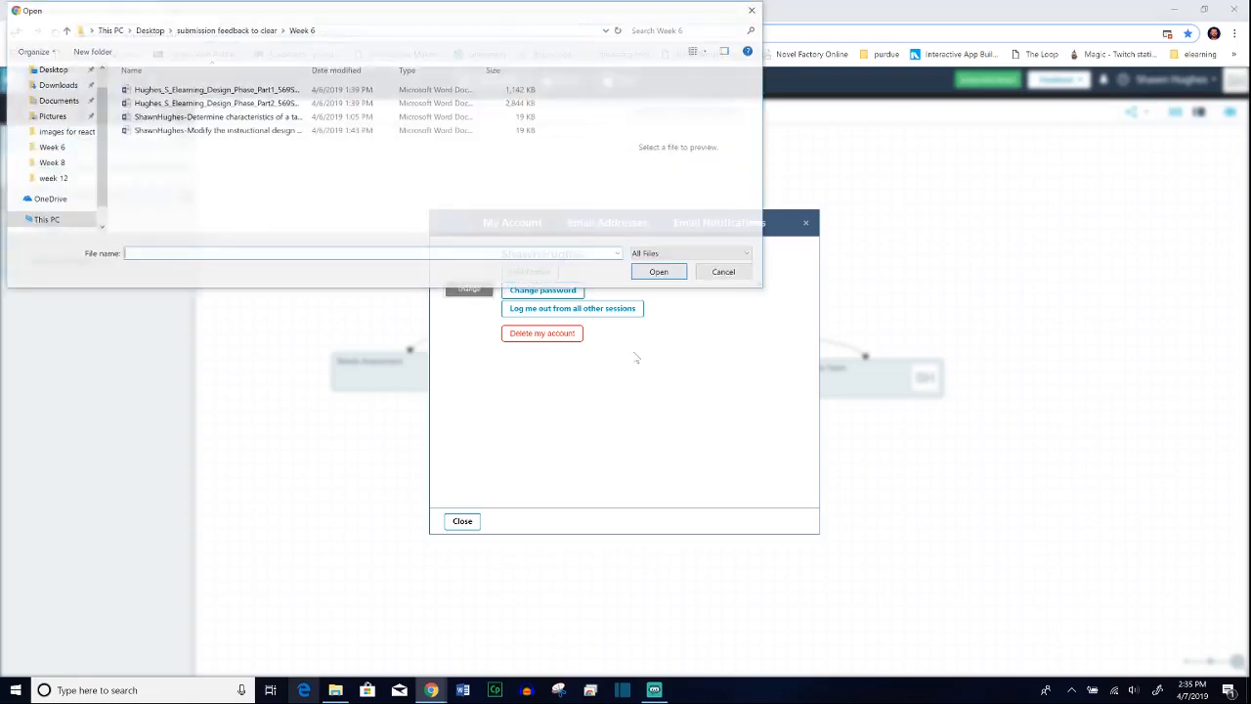
click(51, 68)
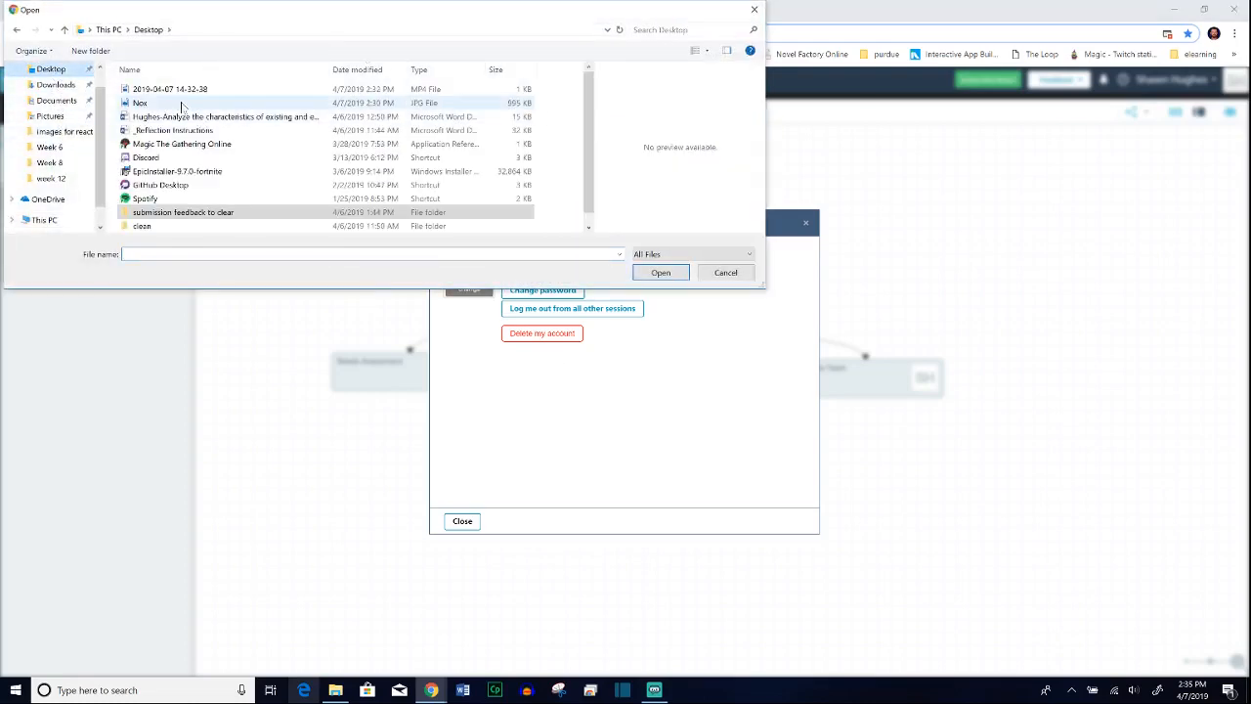
click(140, 103)
click(661, 272)
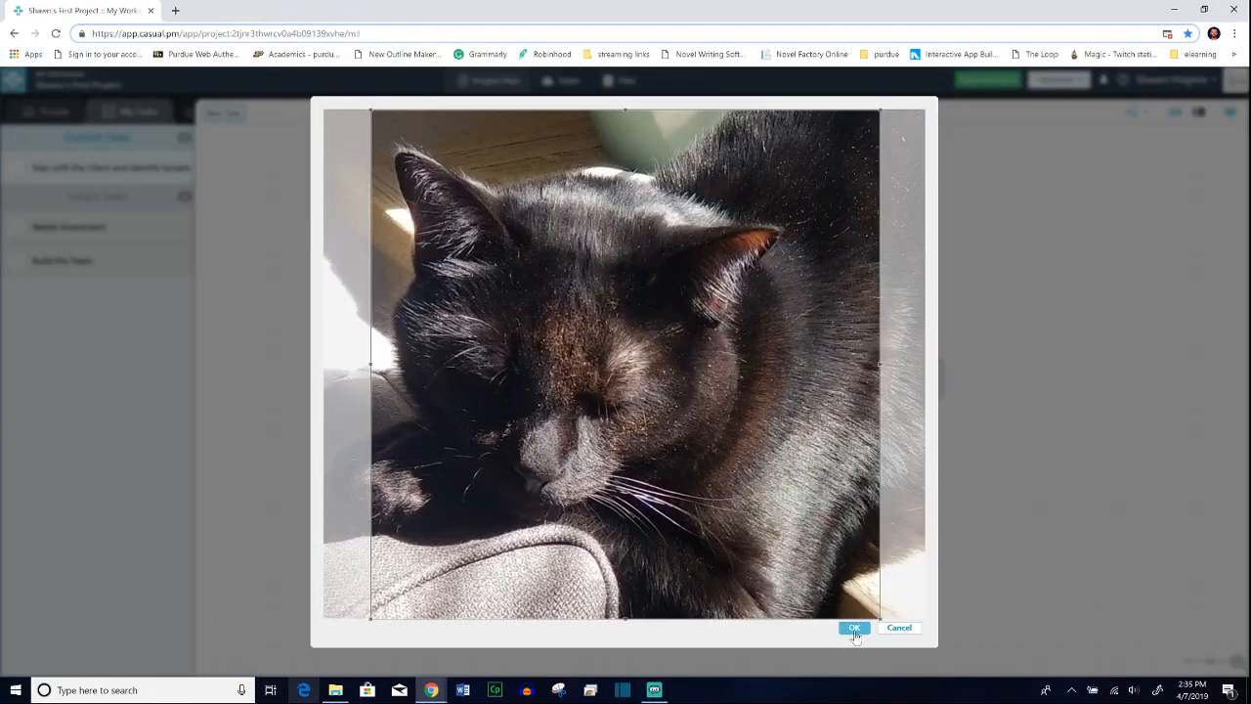
click(854, 629)
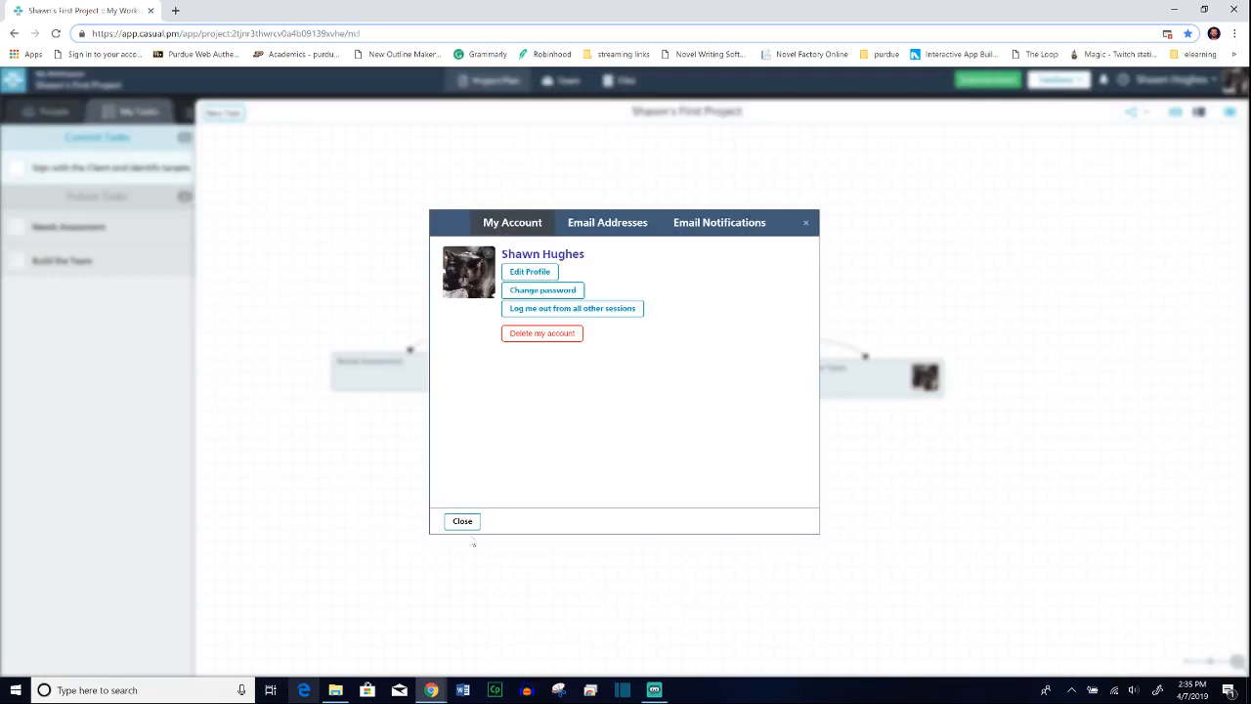
click(463, 521)
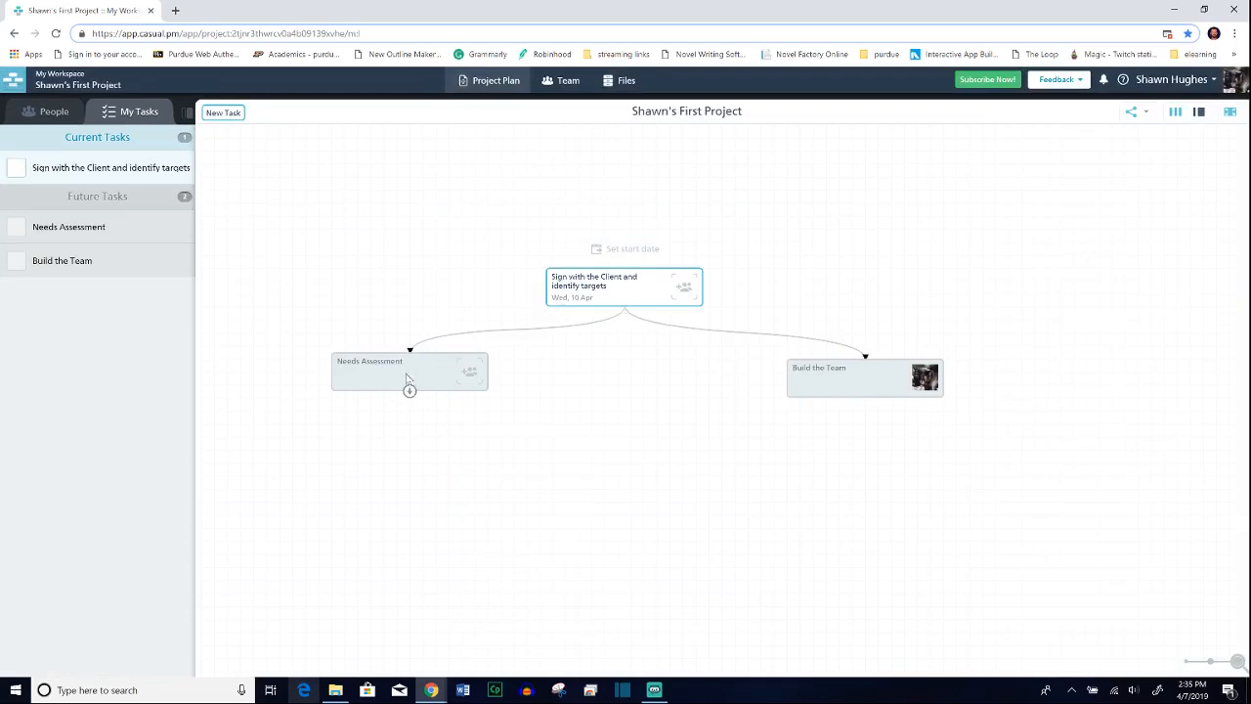
Step: Create a dependent task directly below "Needs Assessment" and name it "Beta"
drag(409, 392, 410, 478)
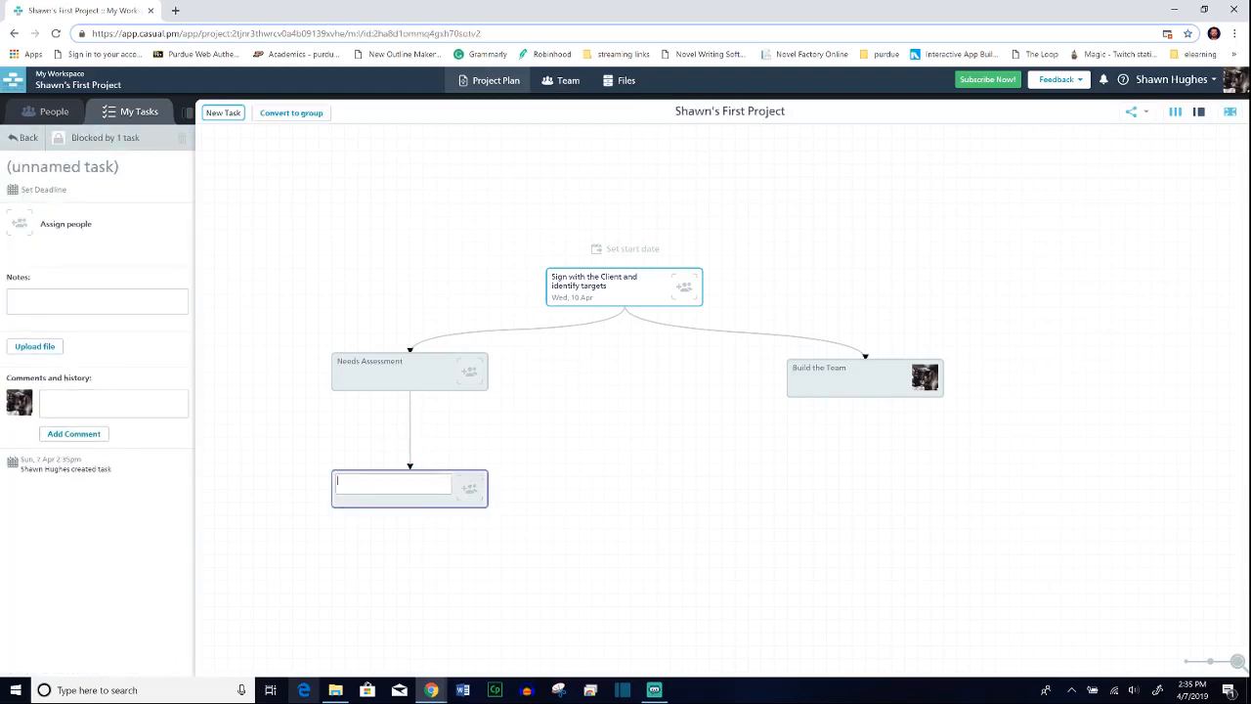
click(459, 536)
click(419, 486)
text(Beta)
click(433, 551)
click(414, 500)
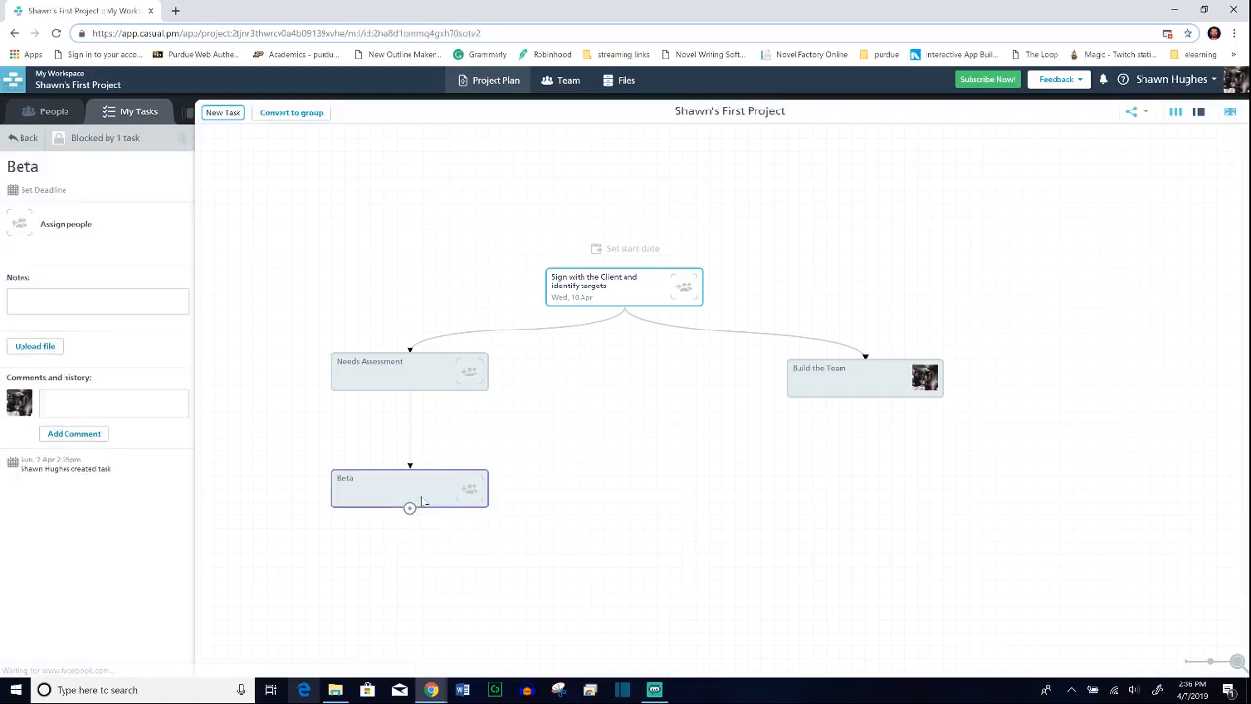
double_click(423, 490)
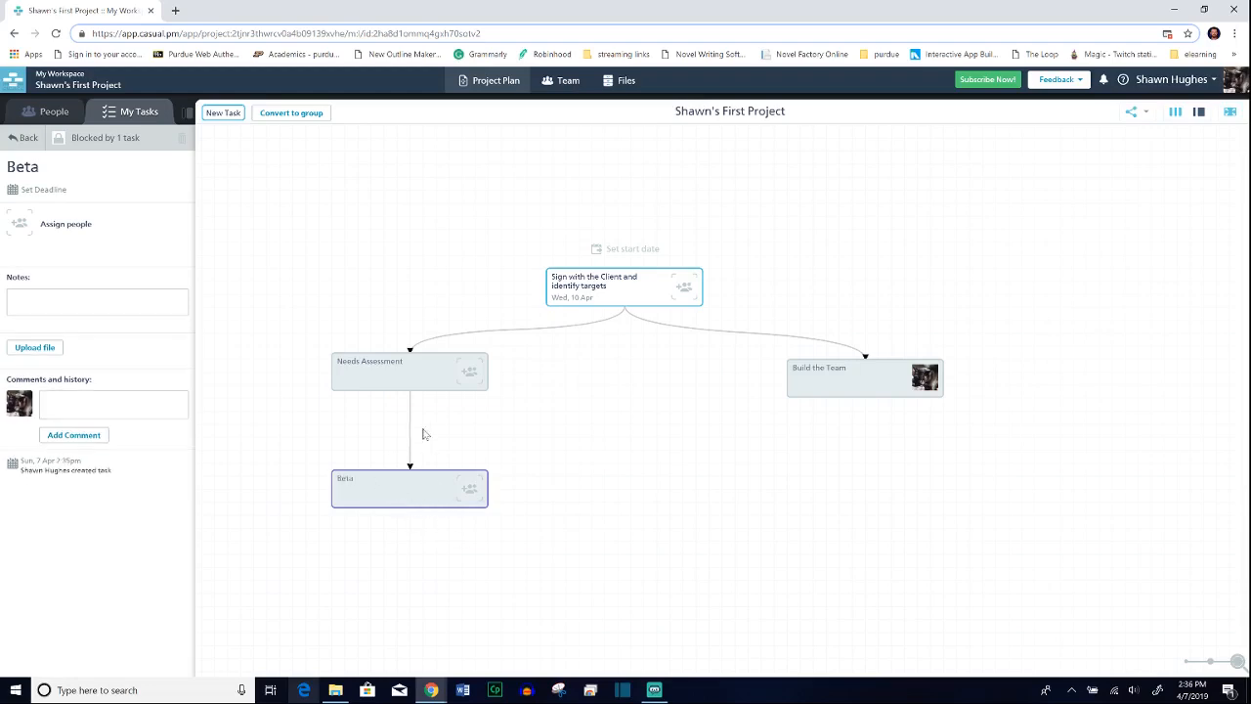
Step: Convert the "Beta" task to a group and open the group's canvas
click(622, 301)
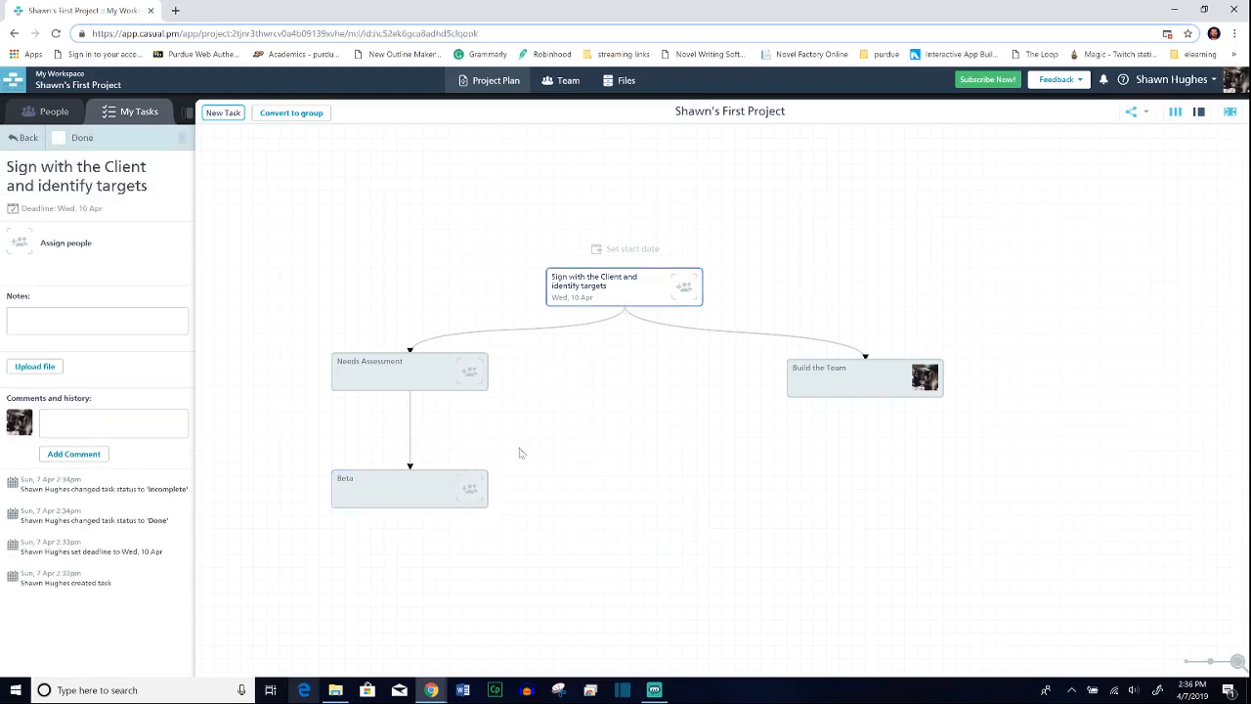
click(437, 484)
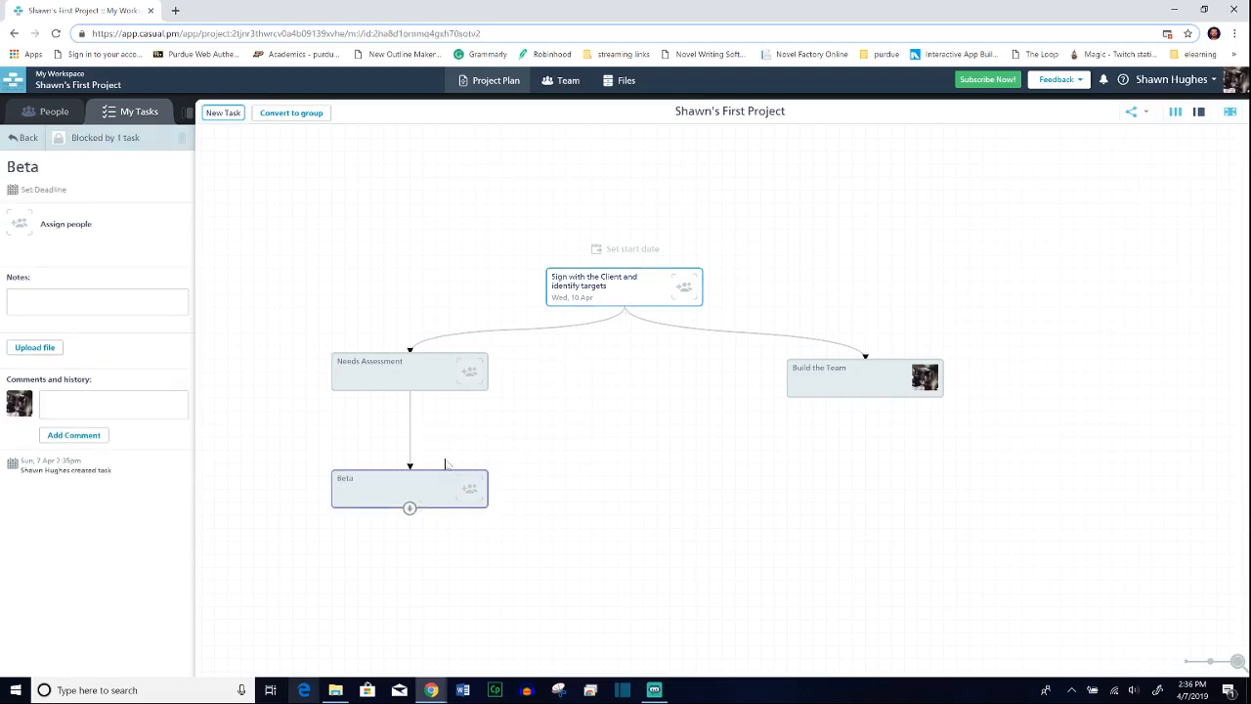
click(305, 113)
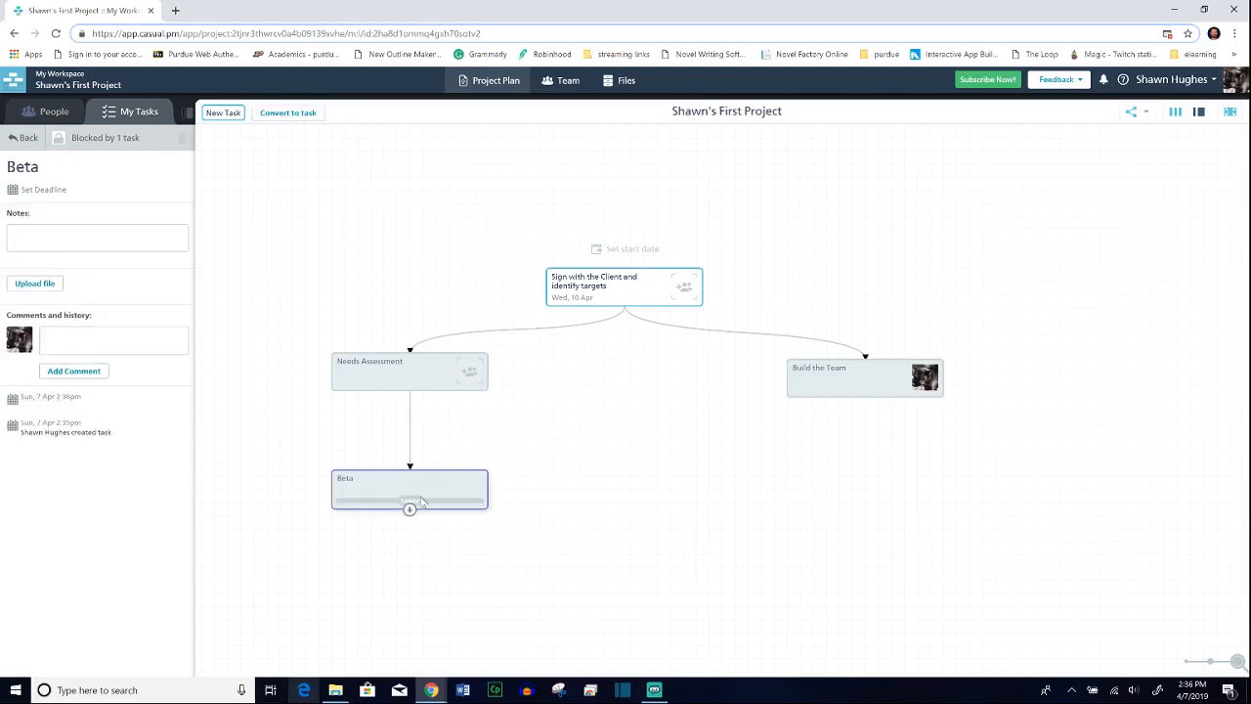
drag(412, 473, 399, 438)
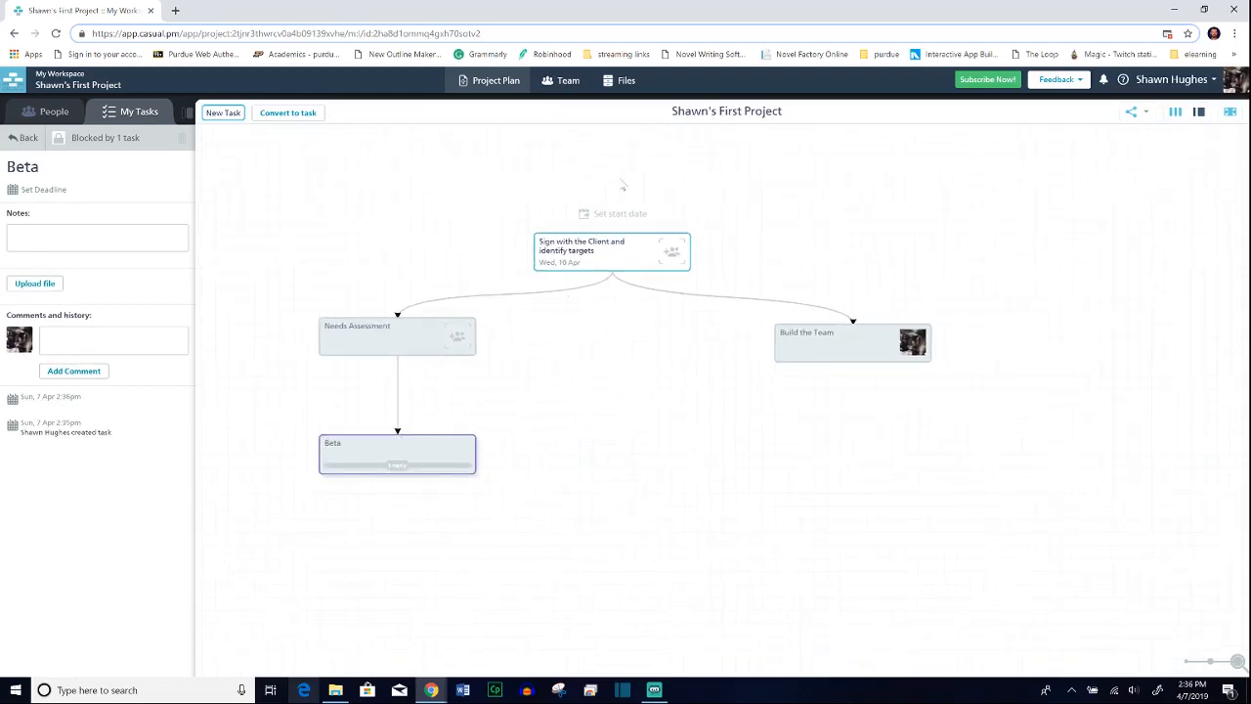
double_click(396, 467)
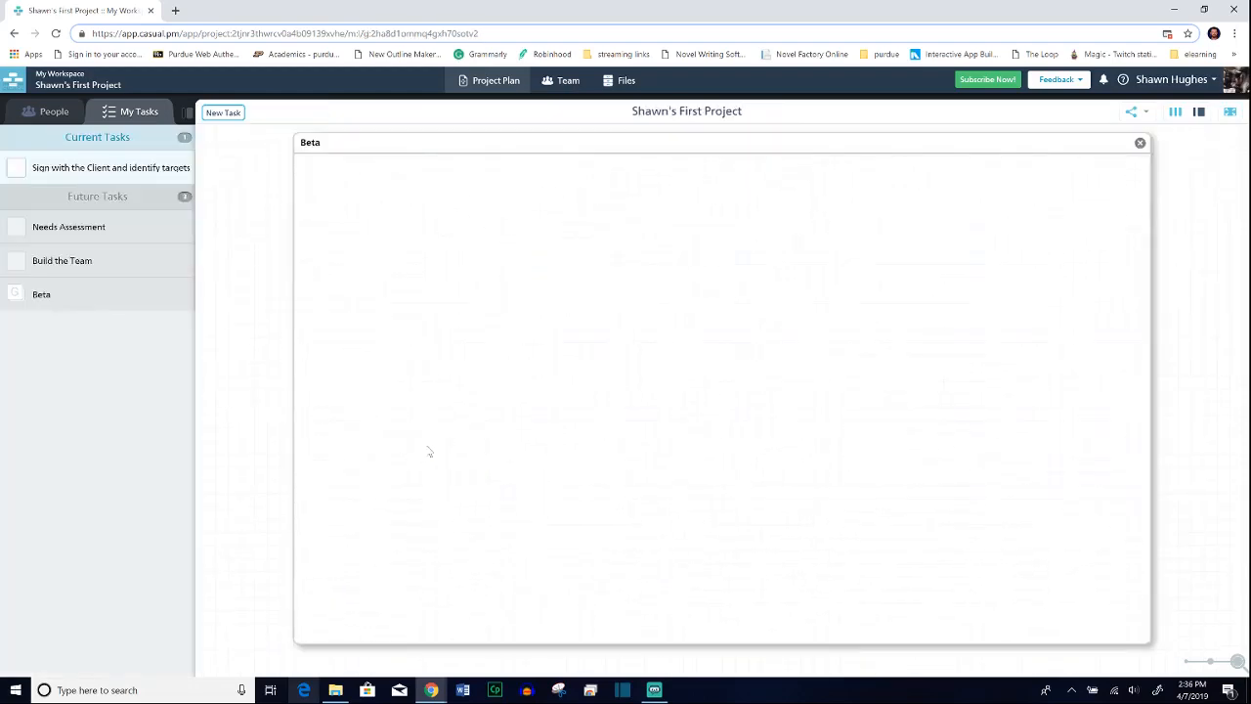
Step: Add two unnamed tasks side by side inside the Beta group, plus a dependent task below the left one
drag(215, 113, 319, 191)
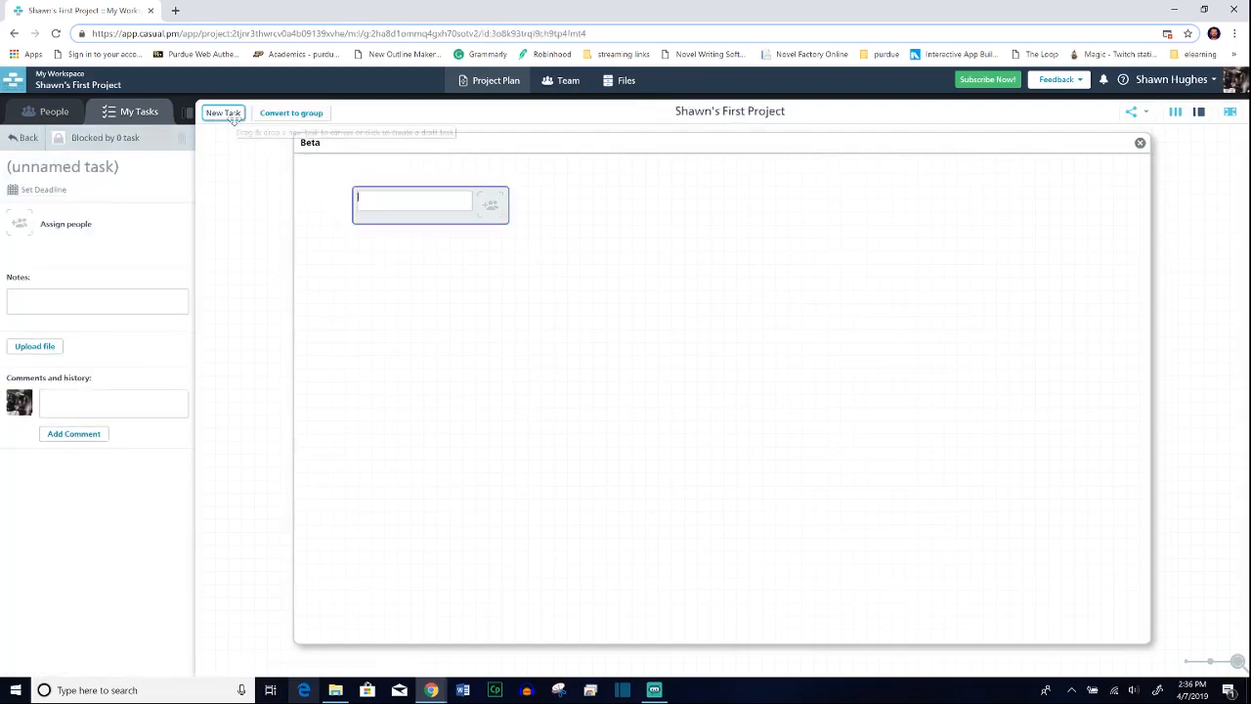
drag(231, 117, 605, 205)
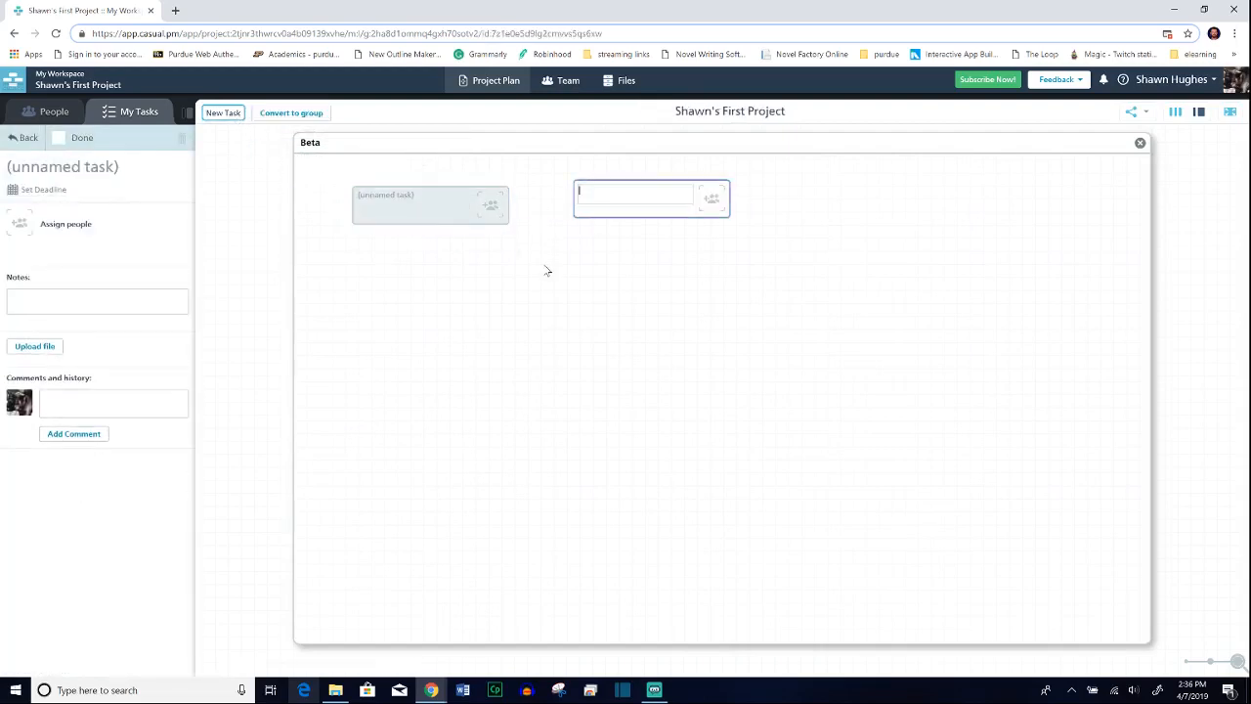
drag(430, 227, 432, 322)
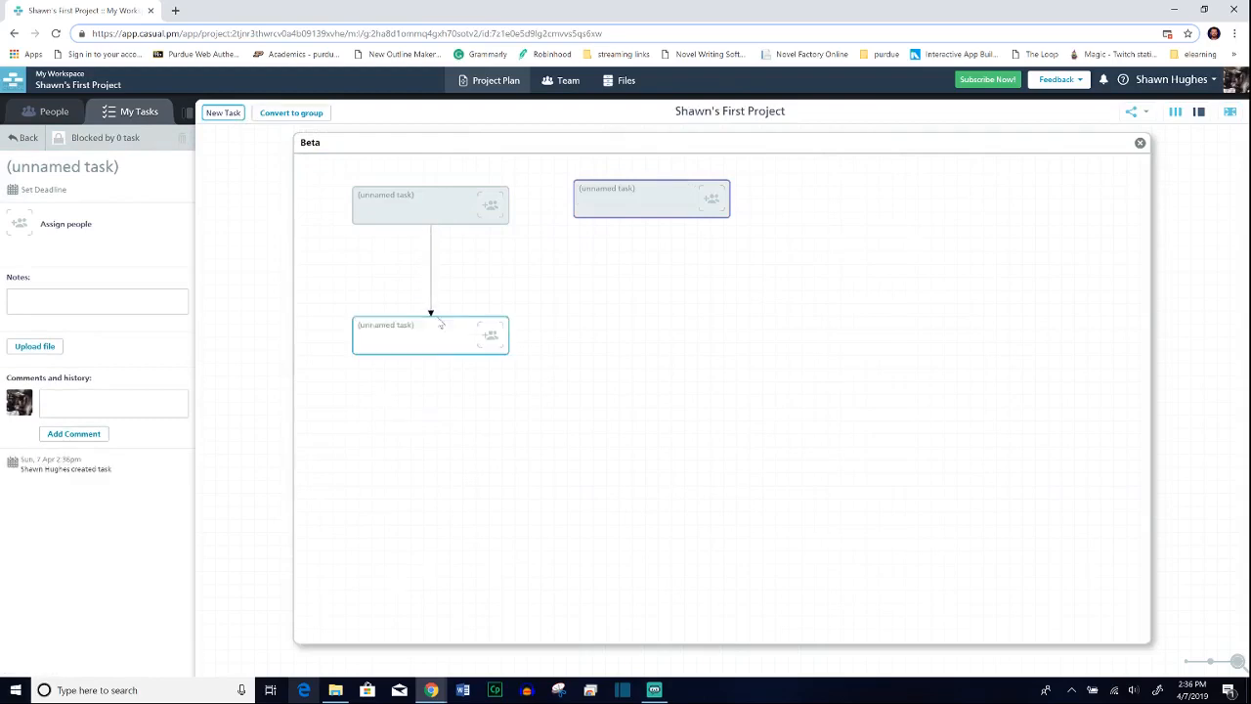
Step: Name the upper linked task in the Beta group "Design Team Debrief" and its dependent task "Graphics Development"
click(397, 199)
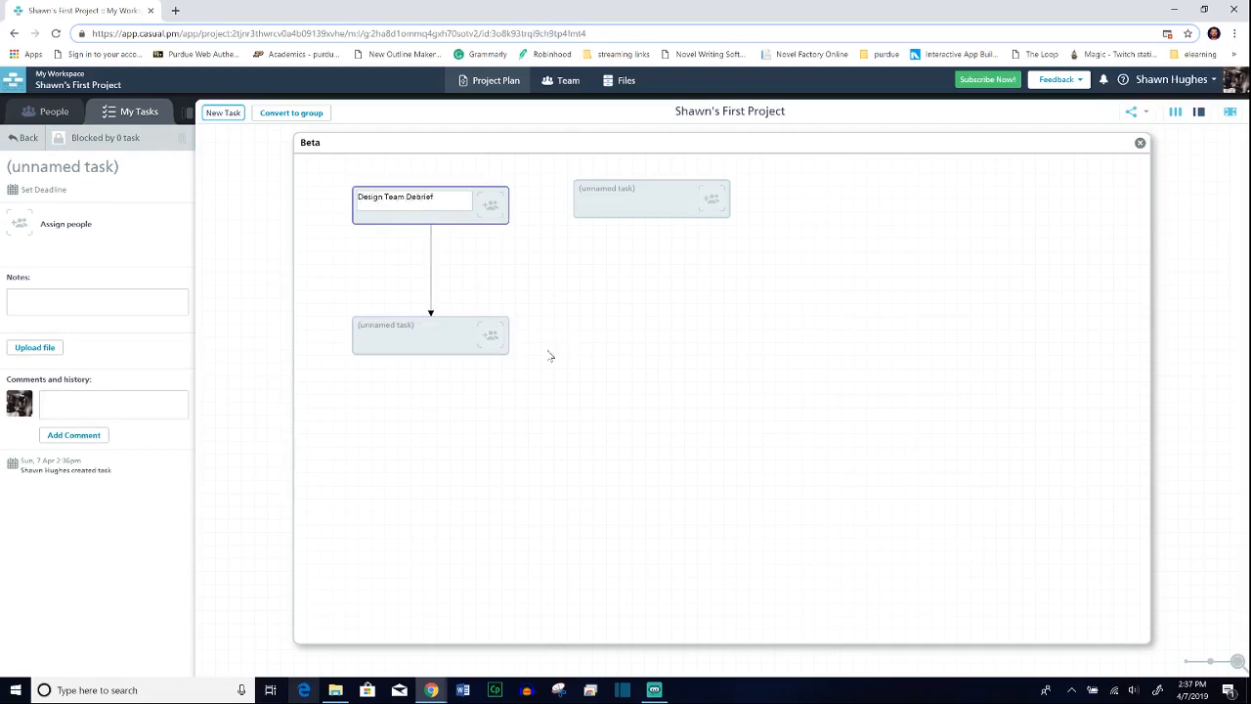
click(436, 341)
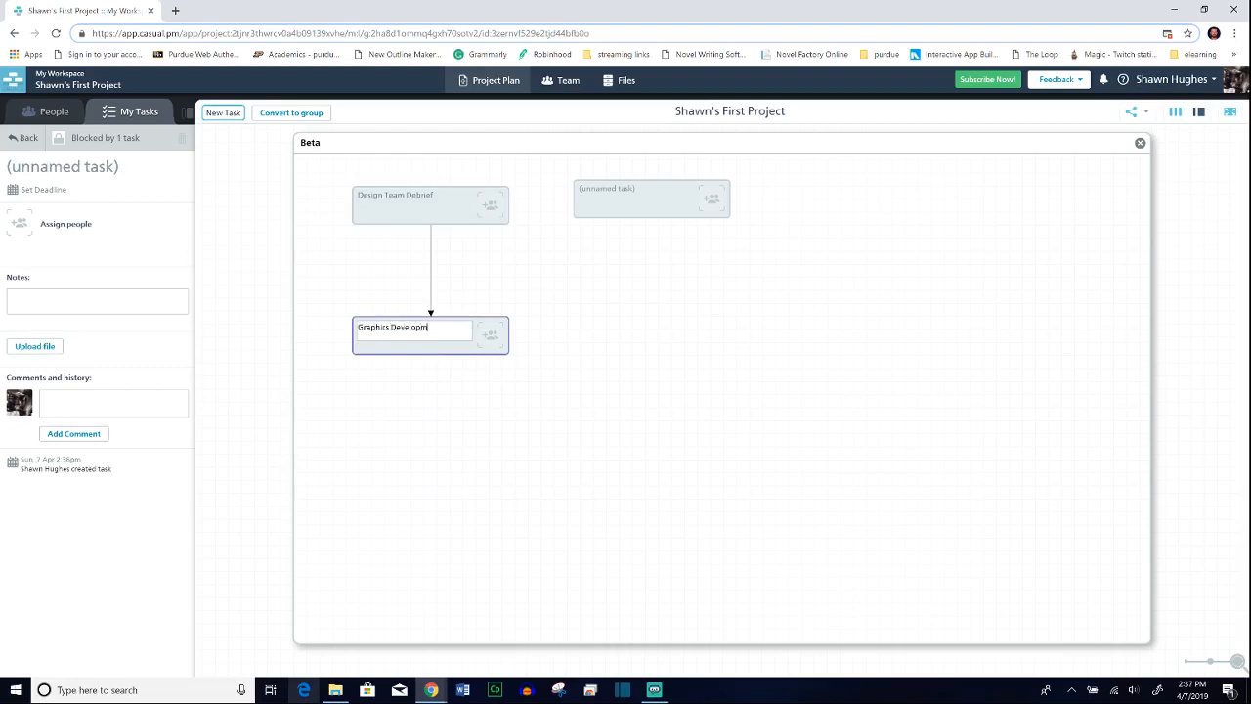
key(Return)
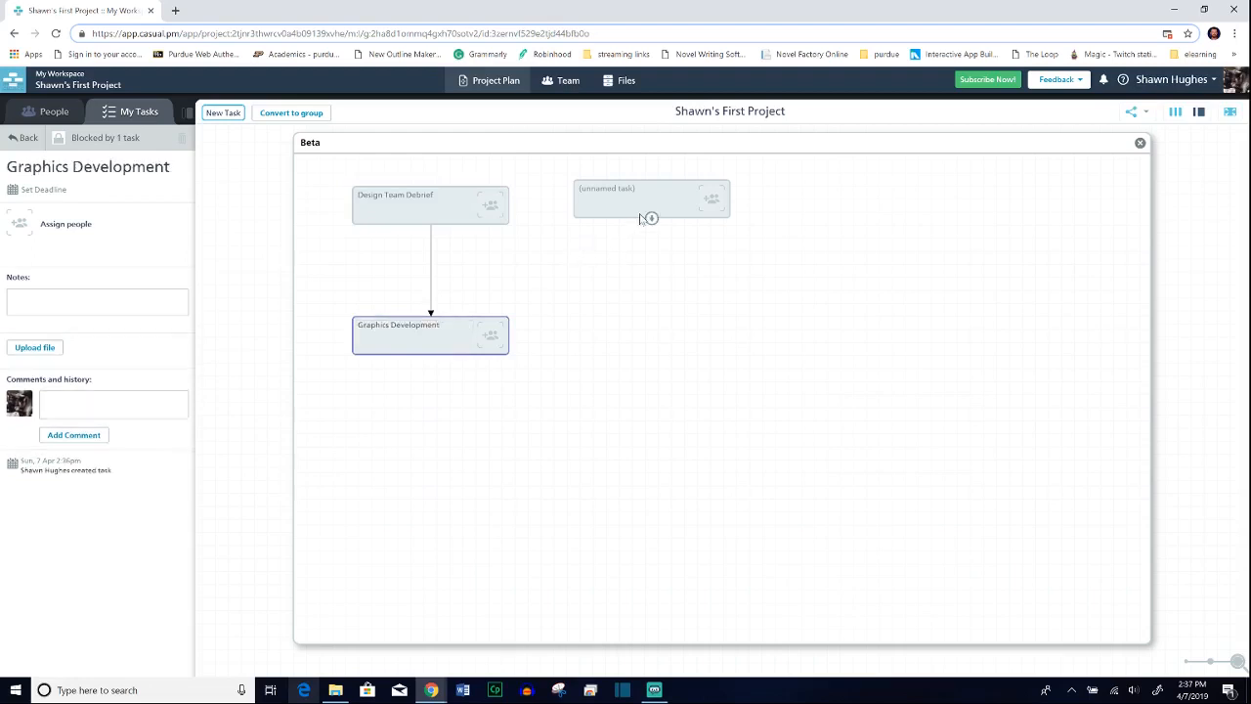
Step: Align the remaining unnamed task with "Design Team Debrief", draw a dependency from it to the "Graphics Development" position, and close the Beta group
drag(646, 215, 668, 231)
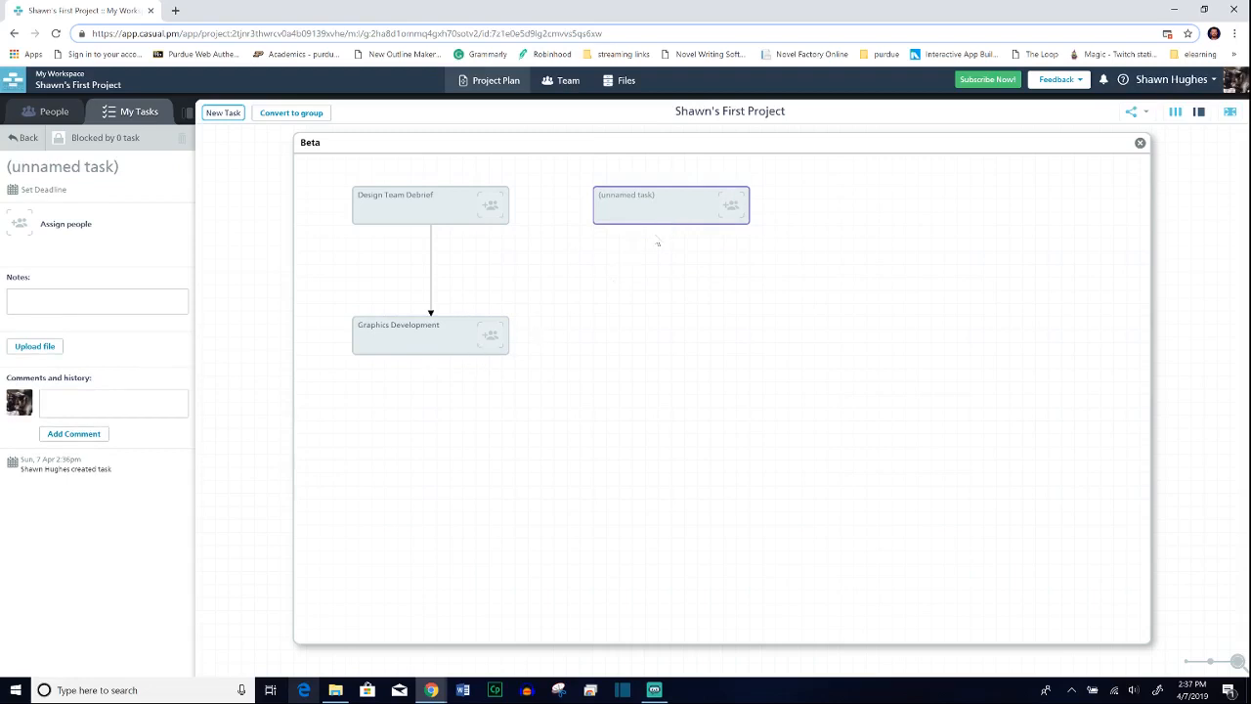
drag(672, 224, 431, 314)
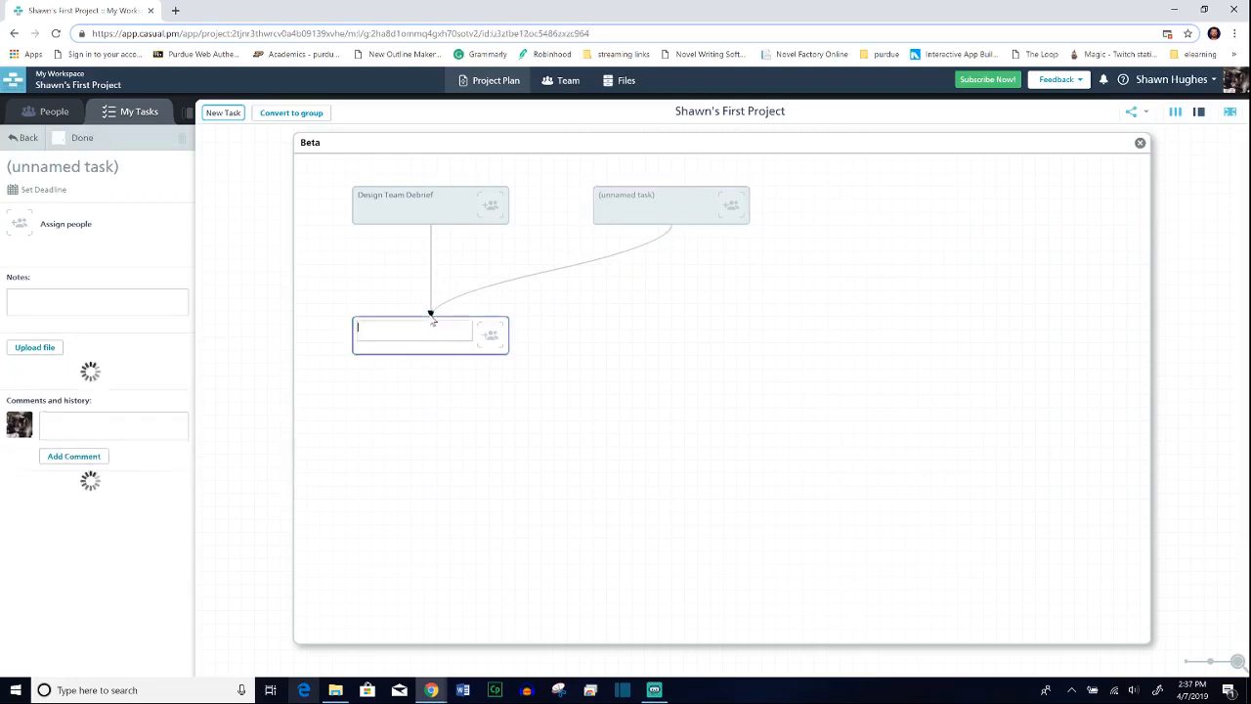
click(650, 206)
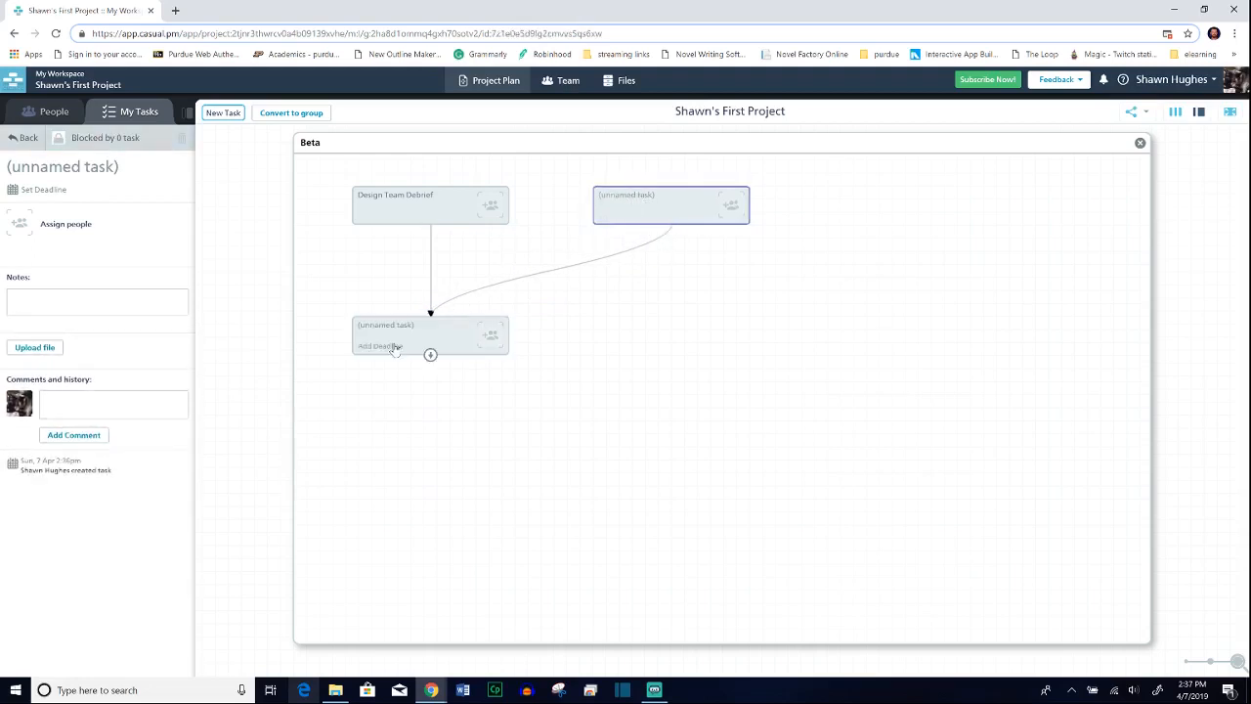
click(394, 348)
click(397, 330)
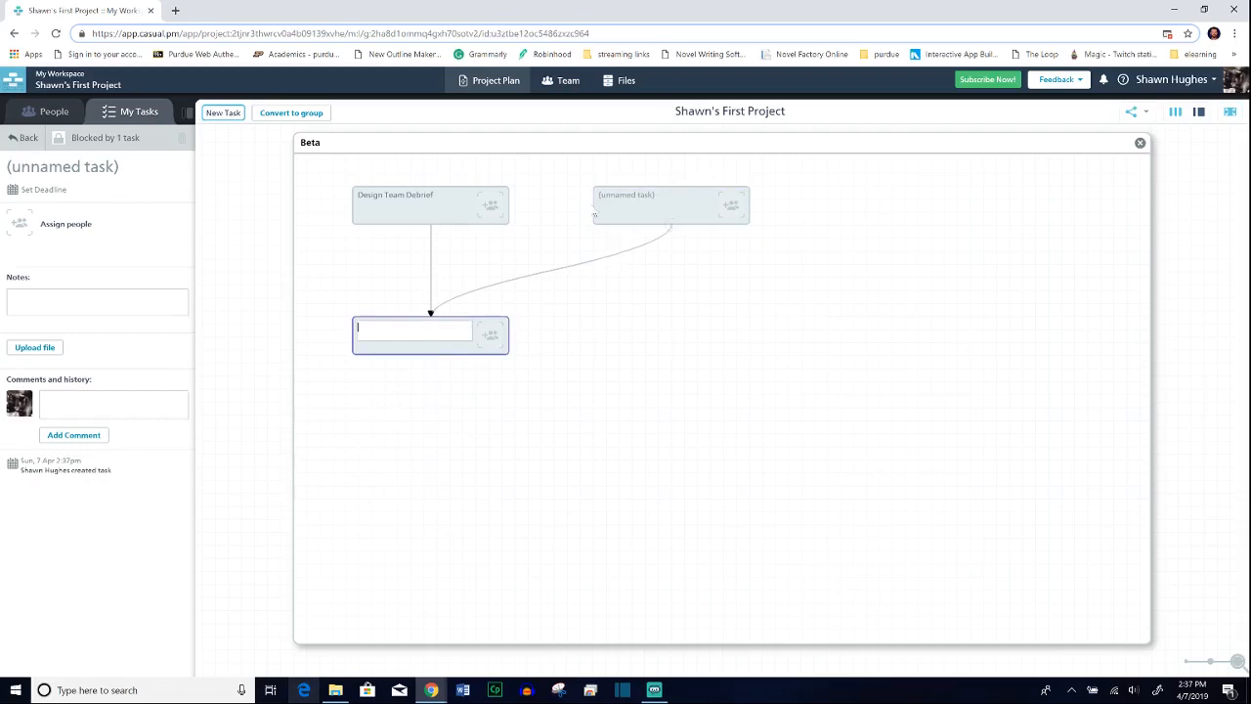
click(1139, 143)
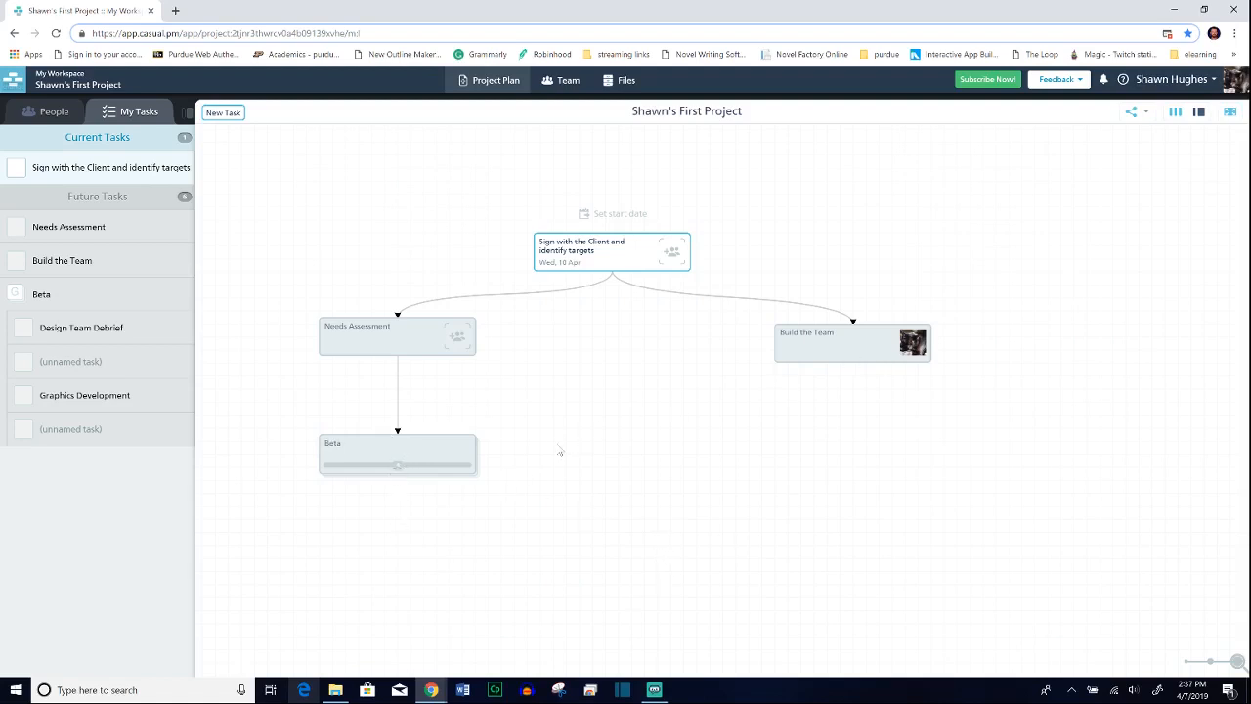
Step: Link the Beta group to "Build the Team" as a dependency and shift "Needs Assessment" slightly up and to the right
drag(397, 473, 851, 372)
drag(428, 341, 447, 334)
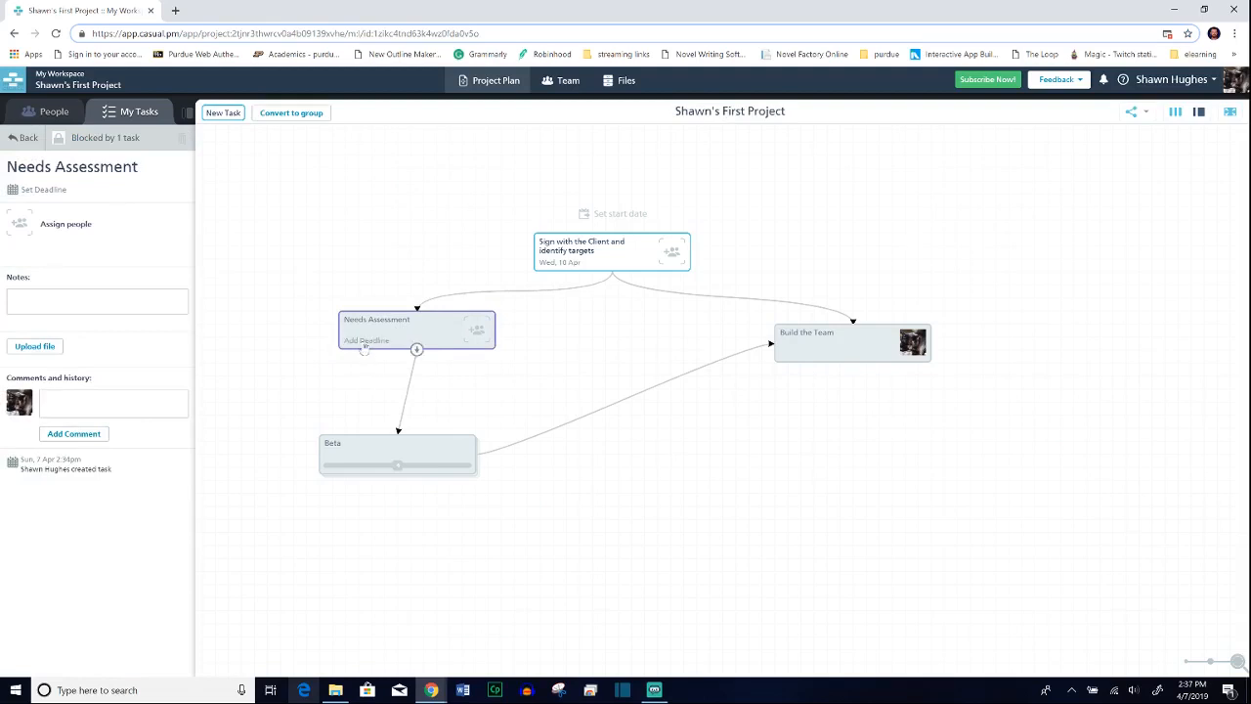
Step: Set the "Needs Assessment" deadline to Thursday, 18 April 2019, leaving the task without an assignee
click(365, 342)
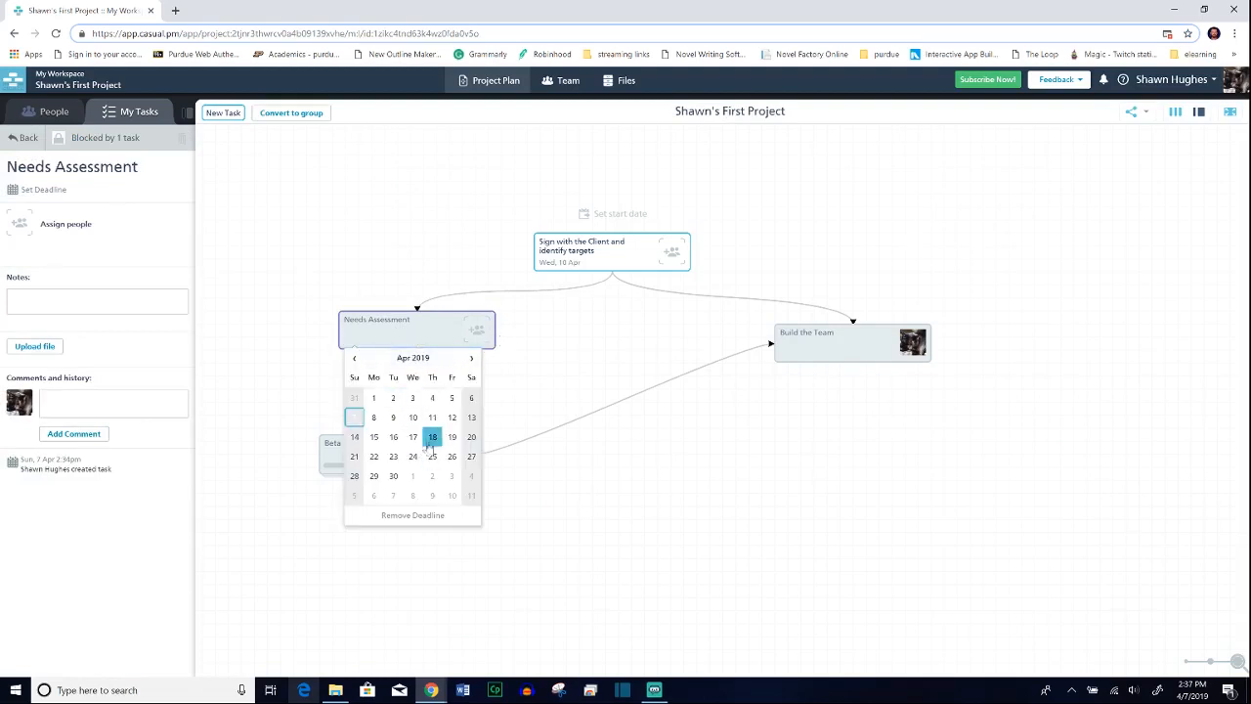
click(431, 440)
click(477, 330)
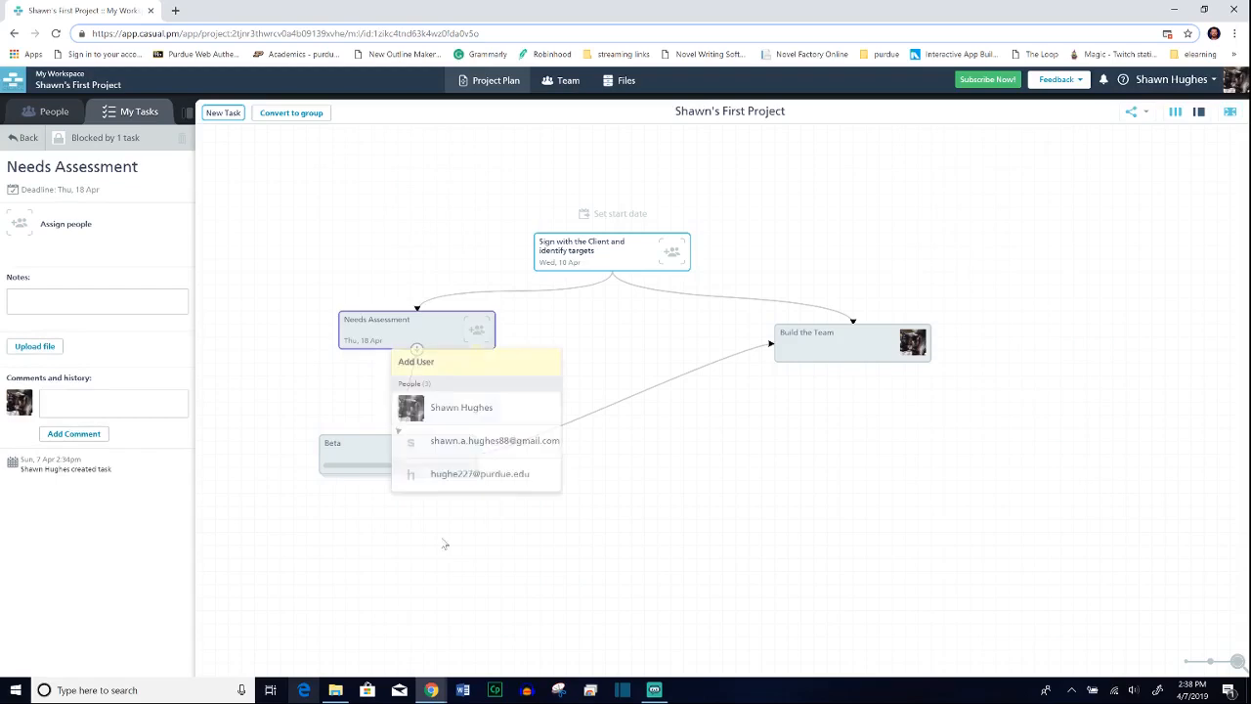
click(602, 331)
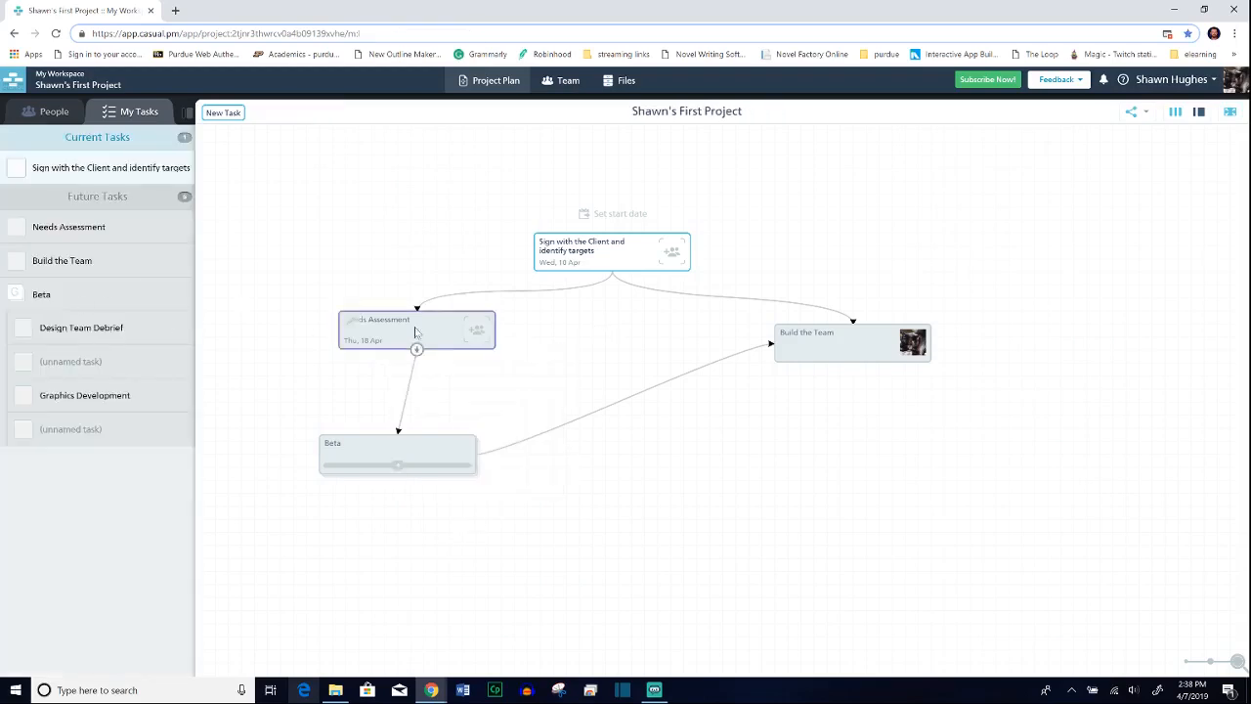
Step: Mark the tasks "Sign with the Client and identify targets" and "Build the Team" as done
click(415, 332)
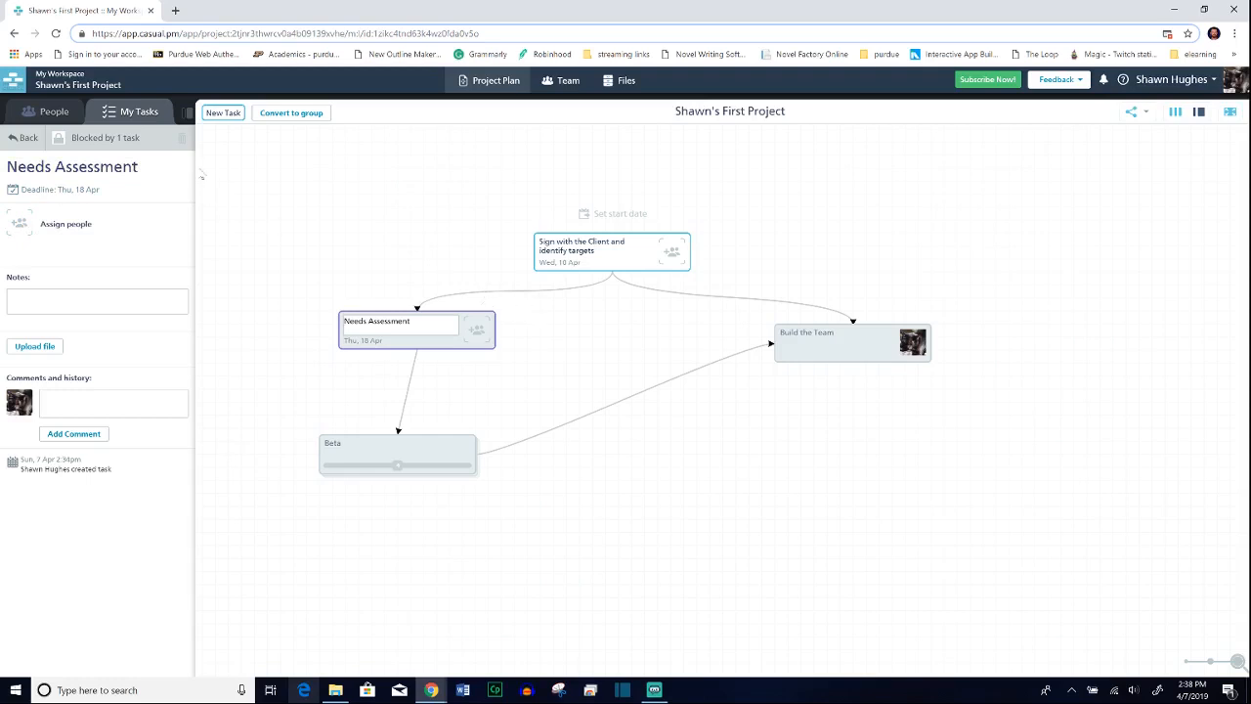
click(610, 253)
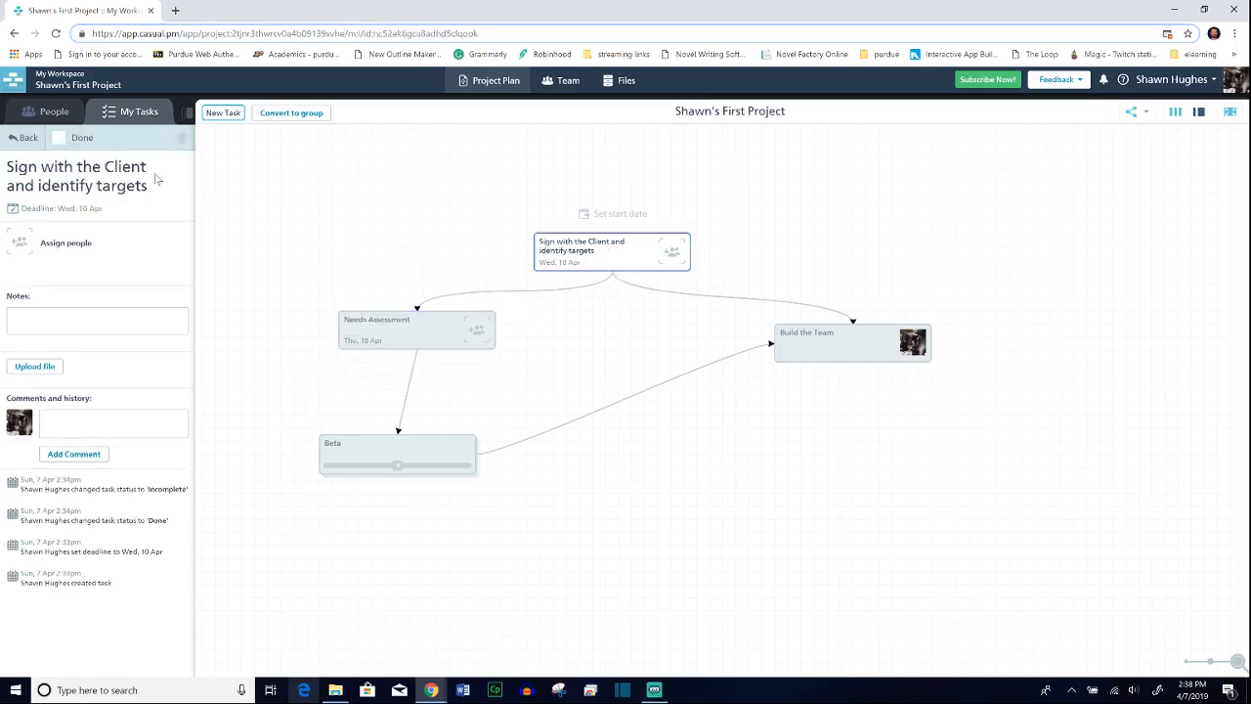
click(59, 139)
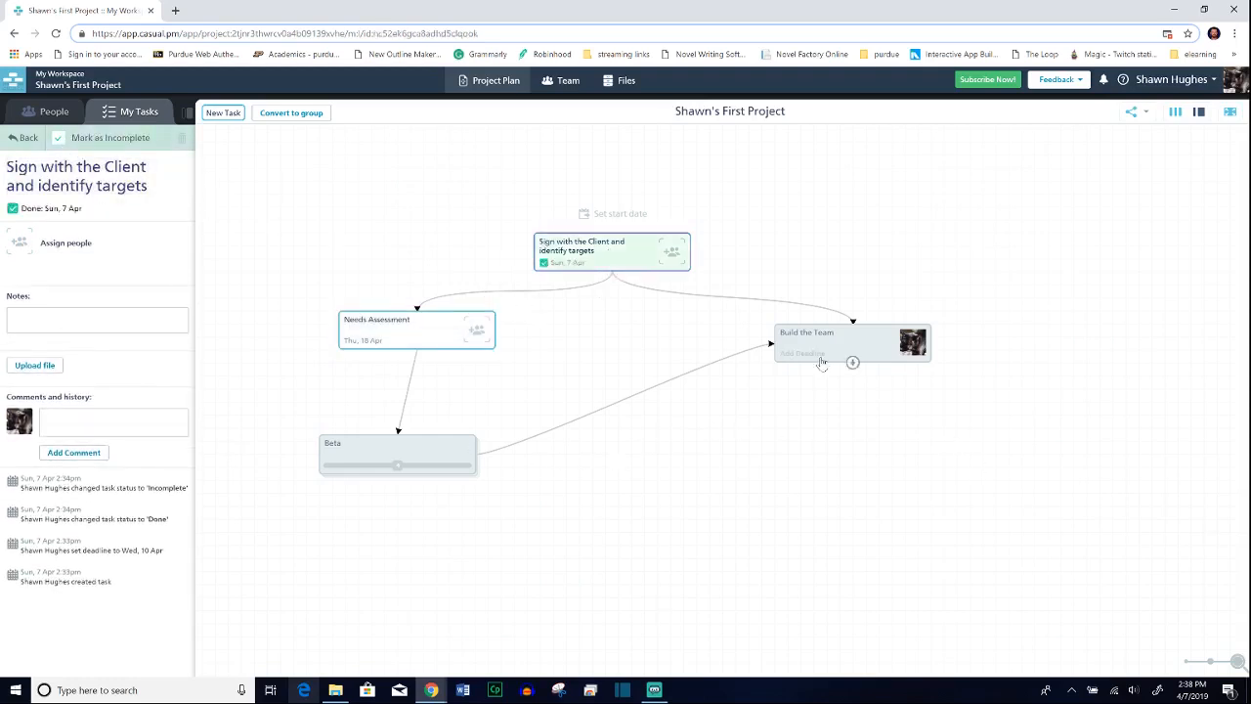
click(853, 359)
click(850, 348)
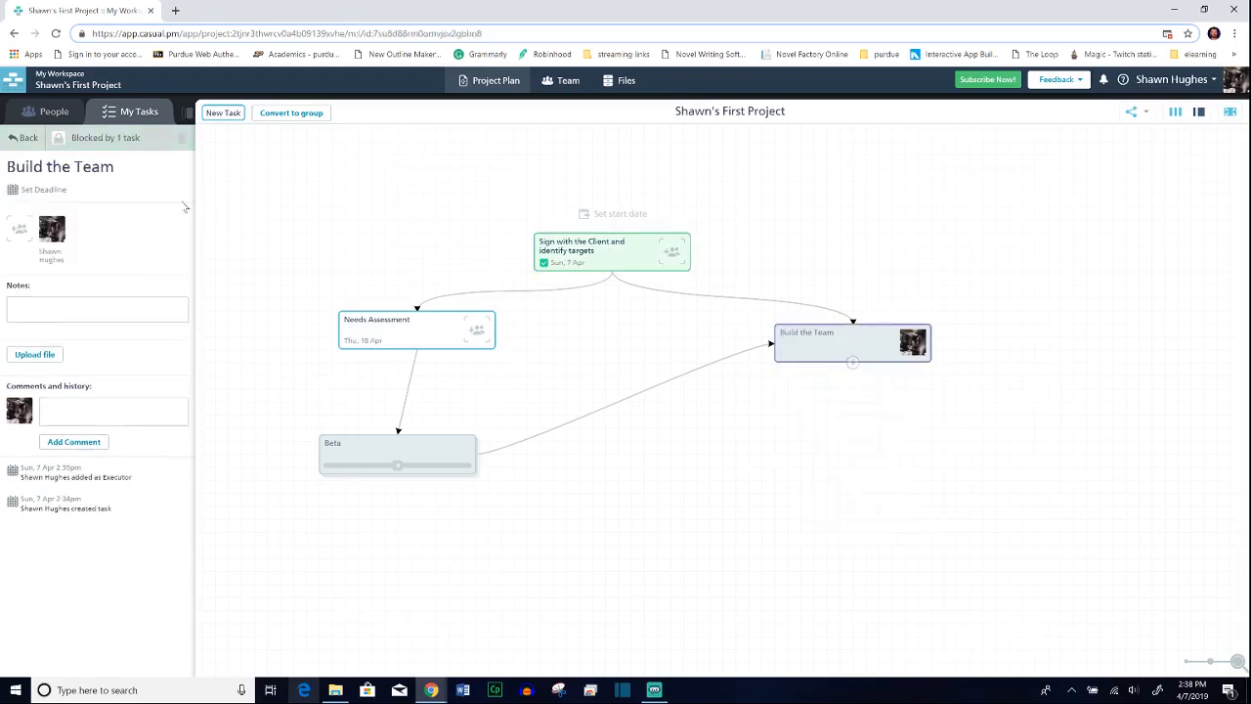
click(59, 139)
click(829, 419)
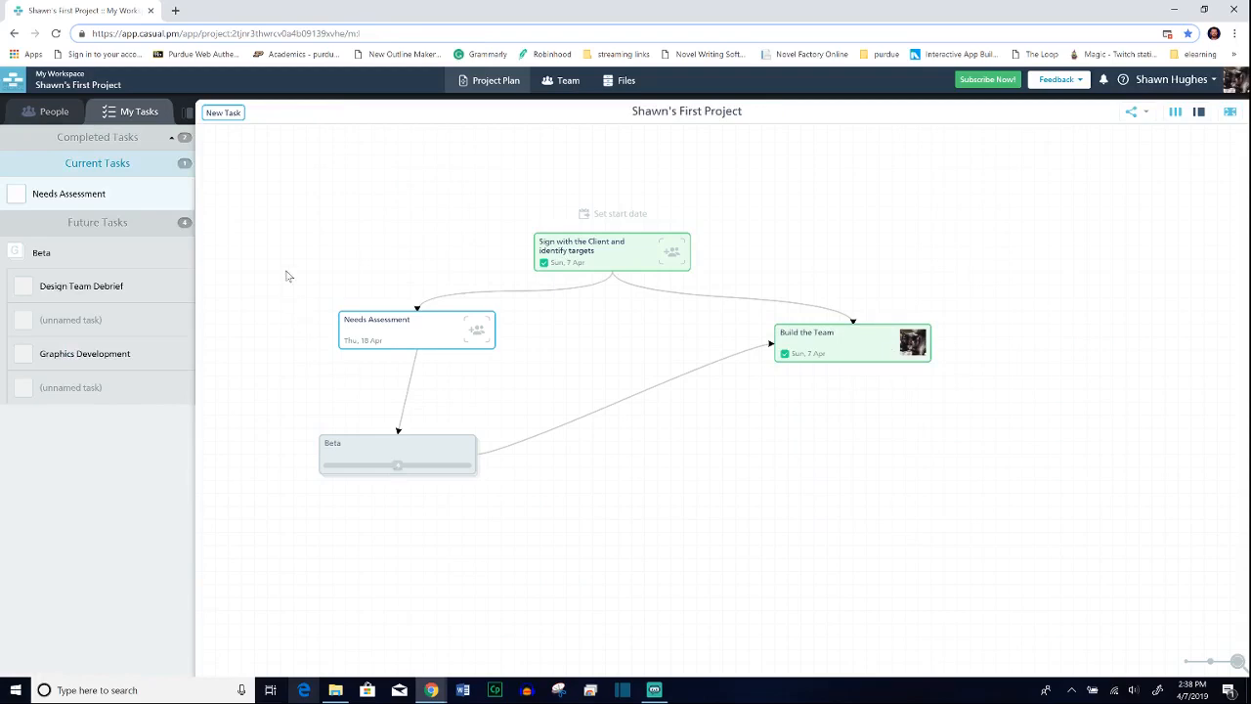
Step: Select the project's tasks together and move them slightly down and to the right on the canvas
drag(288, 274, 1036, 538)
drag(507, 366, 479, 380)
Step: Paste a copy of "Needs Assessment", "Beta" and "Build the Team", position it below the originals, and discard the pasted preview
right_click(482, 368)
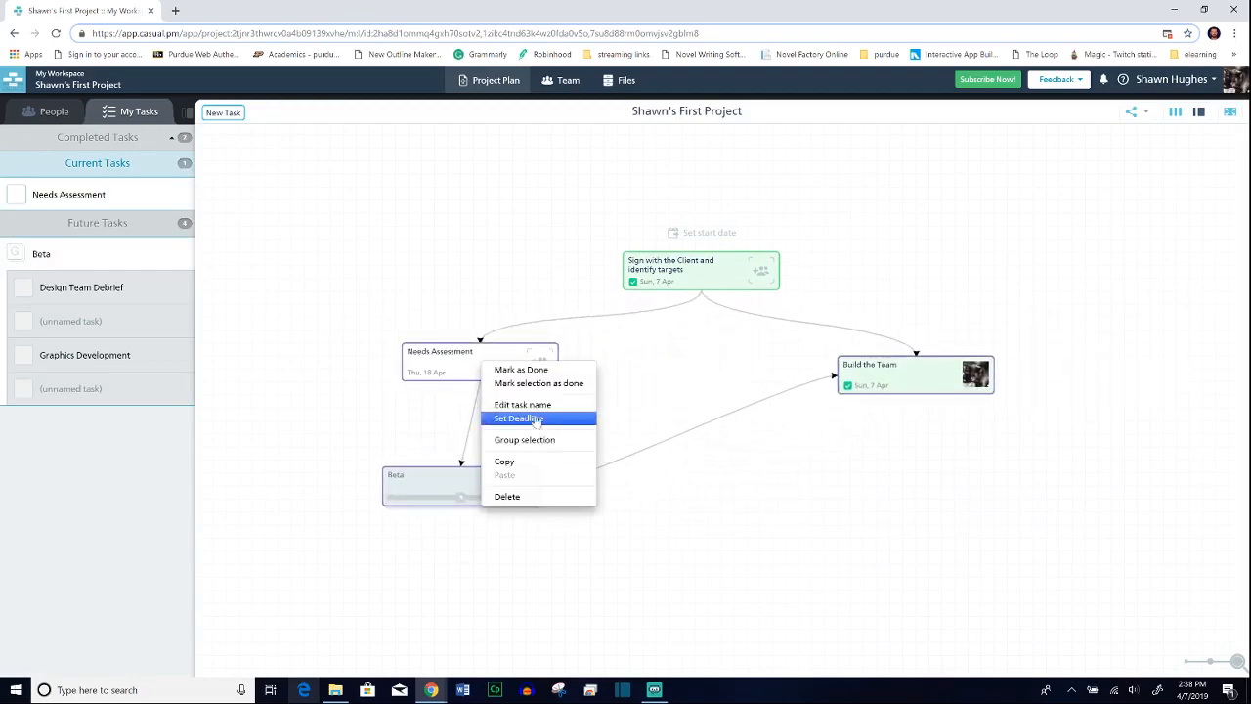
click(536, 440)
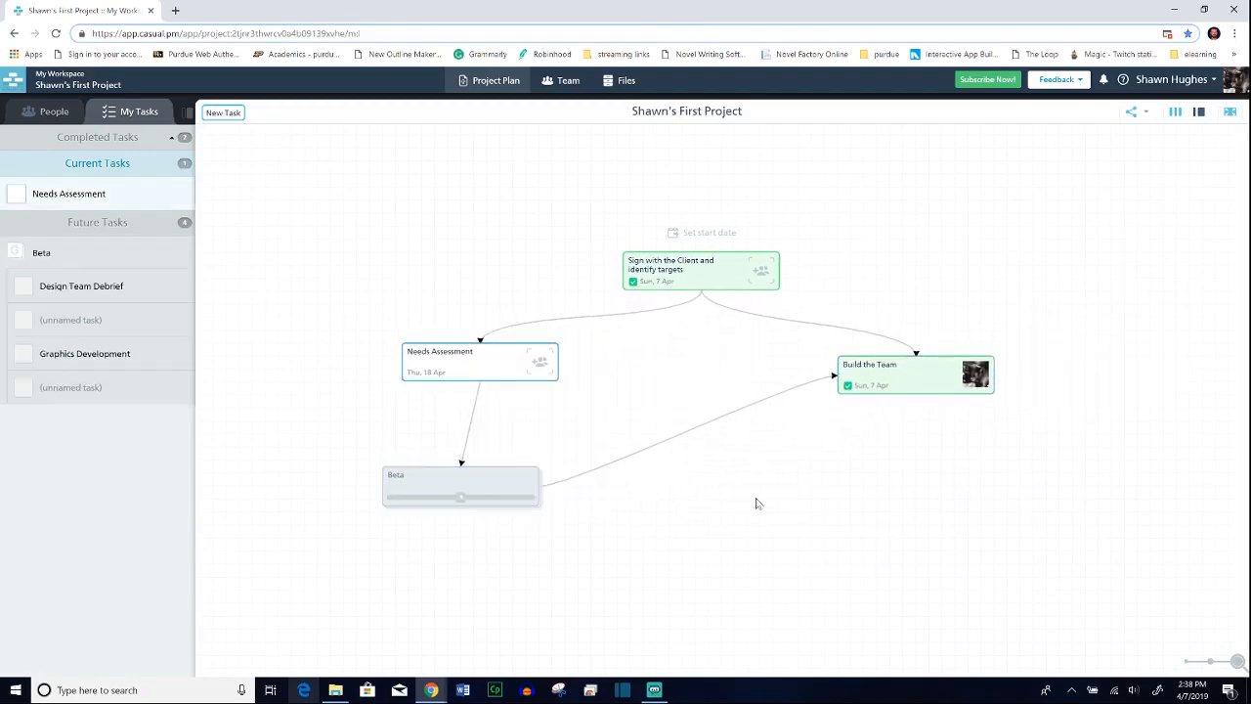
key(ctrl+v)
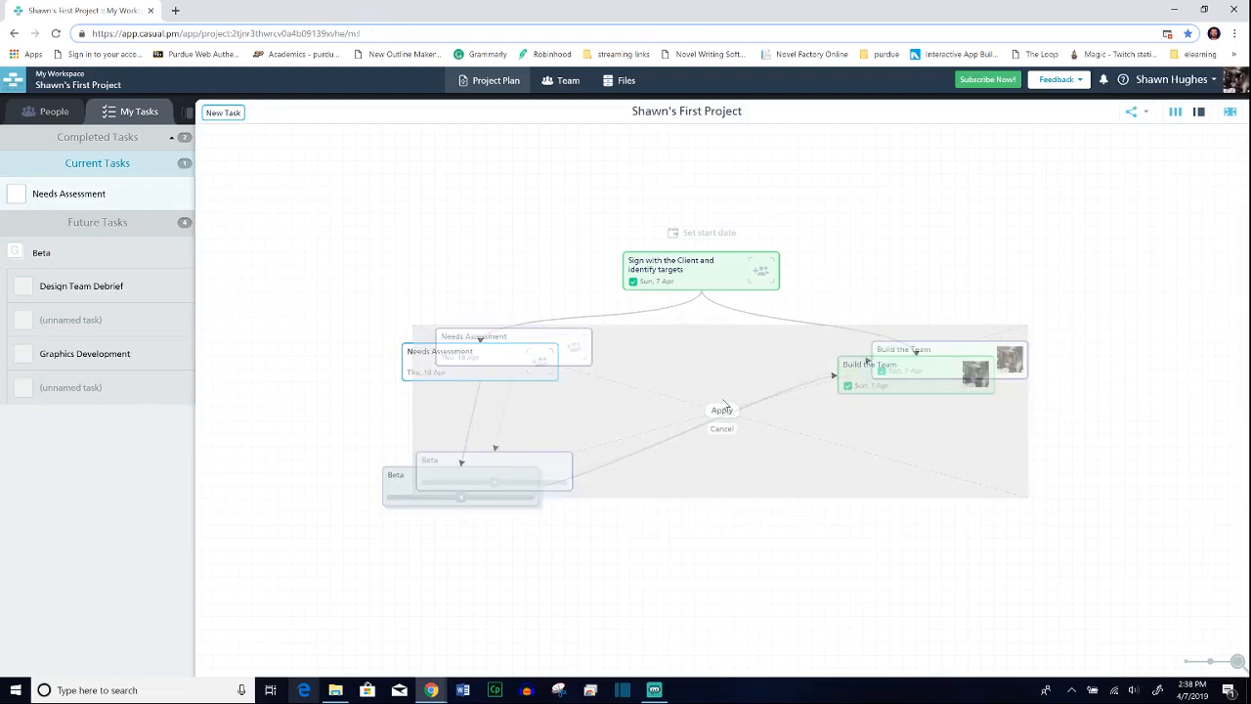
drag(721, 374, 885, 534)
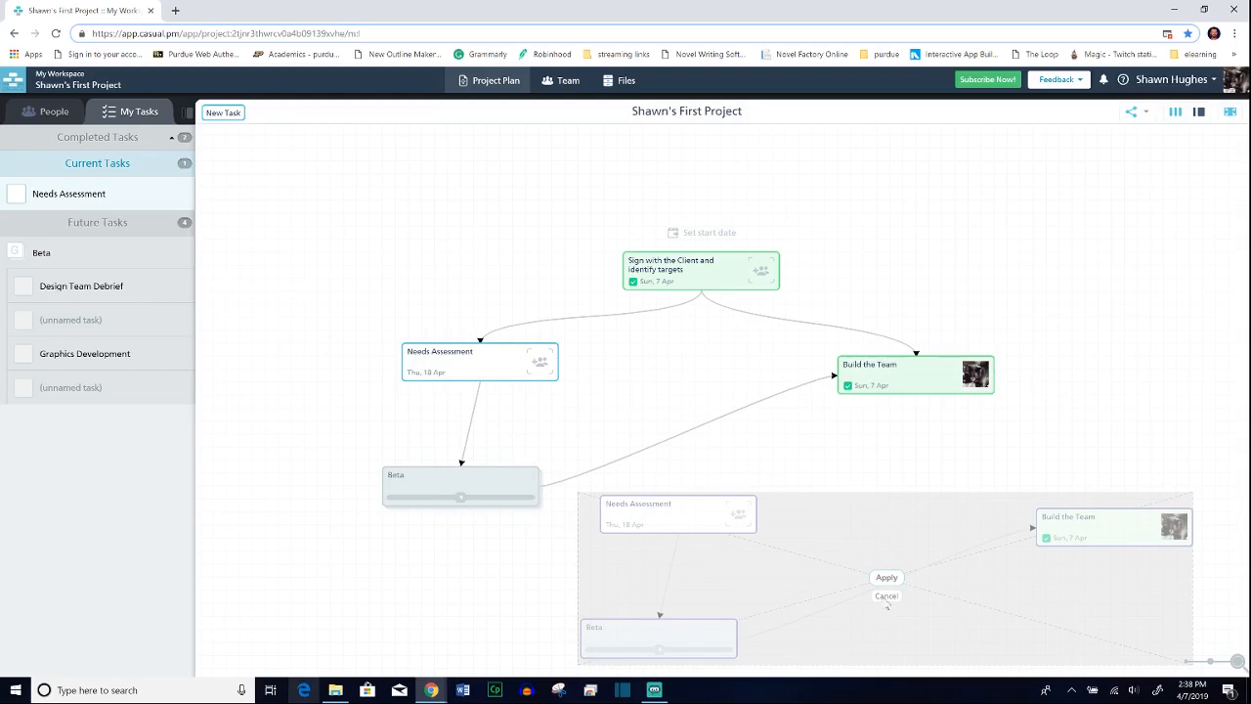
click(887, 601)
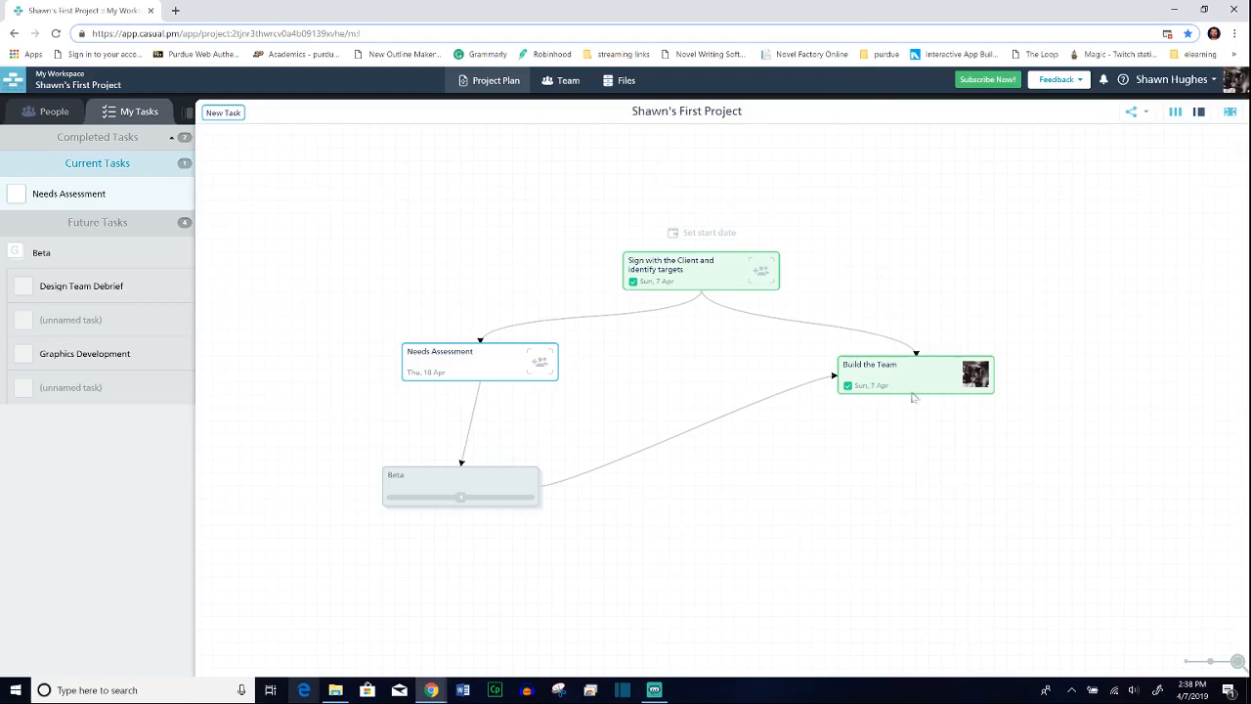
Step: Review the share and export options, the notifications and the project team, and return to the project plan
click(1150, 112)
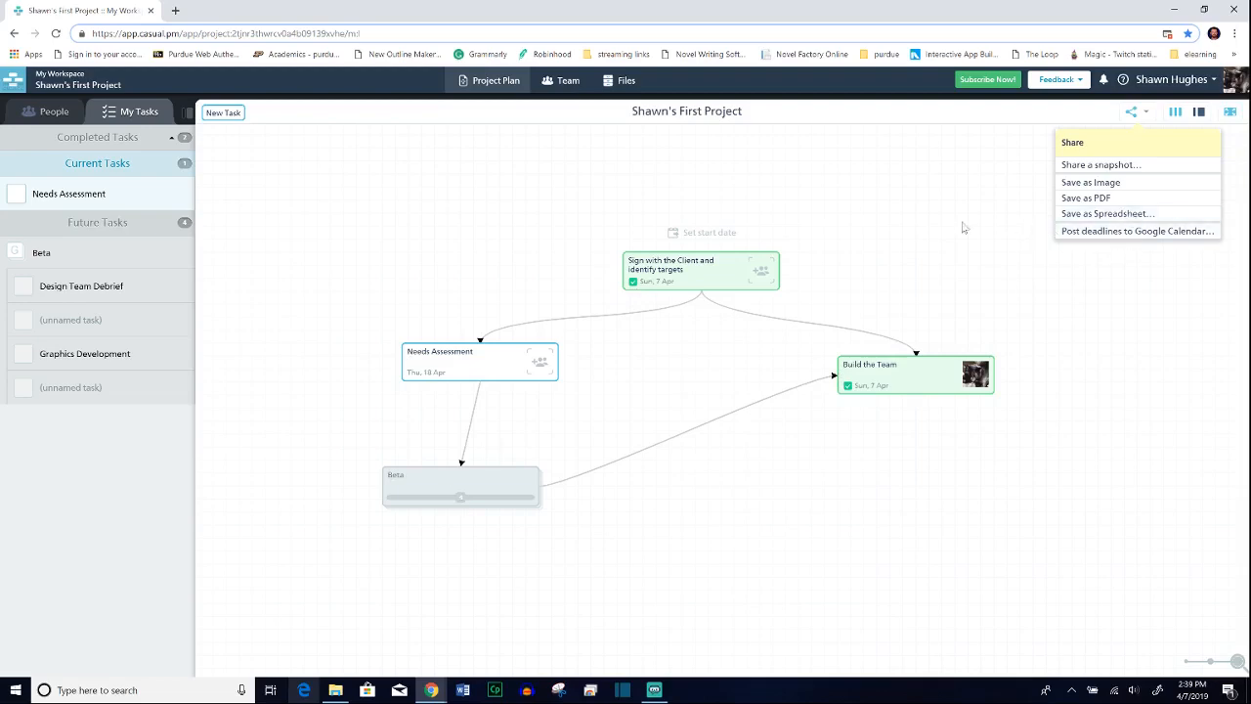
click(1103, 80)
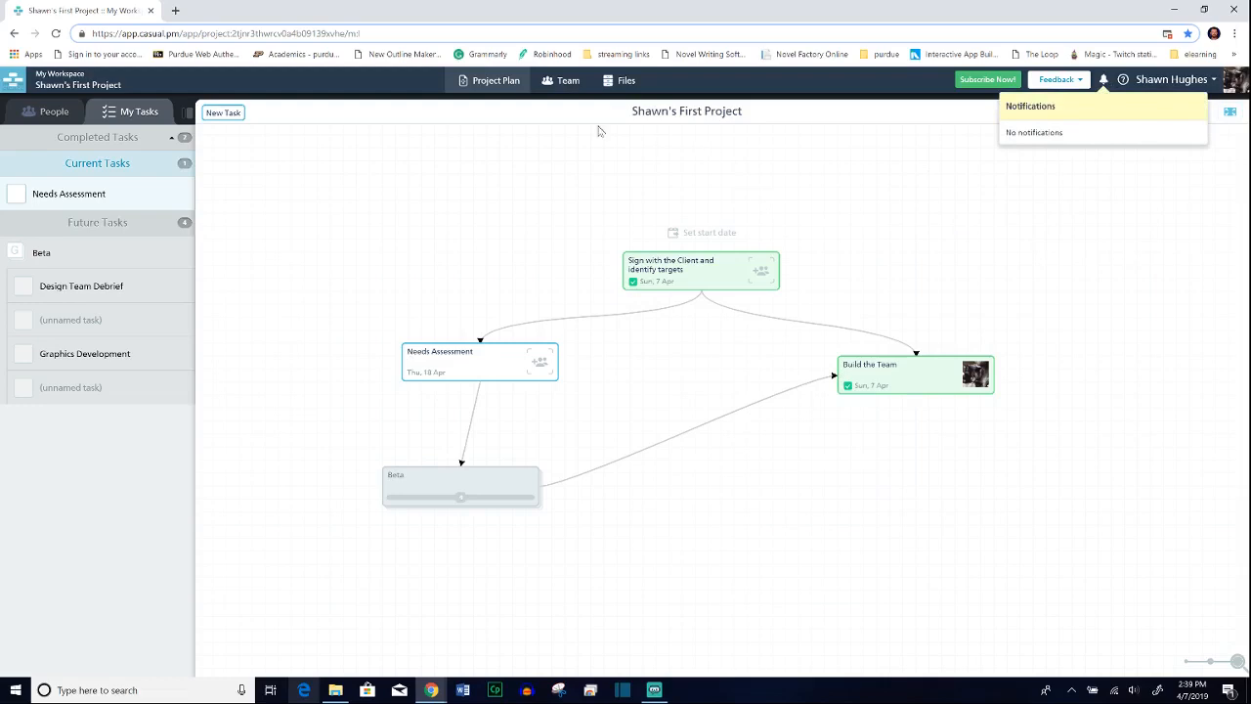
click(987, 176)
click(561, 81)
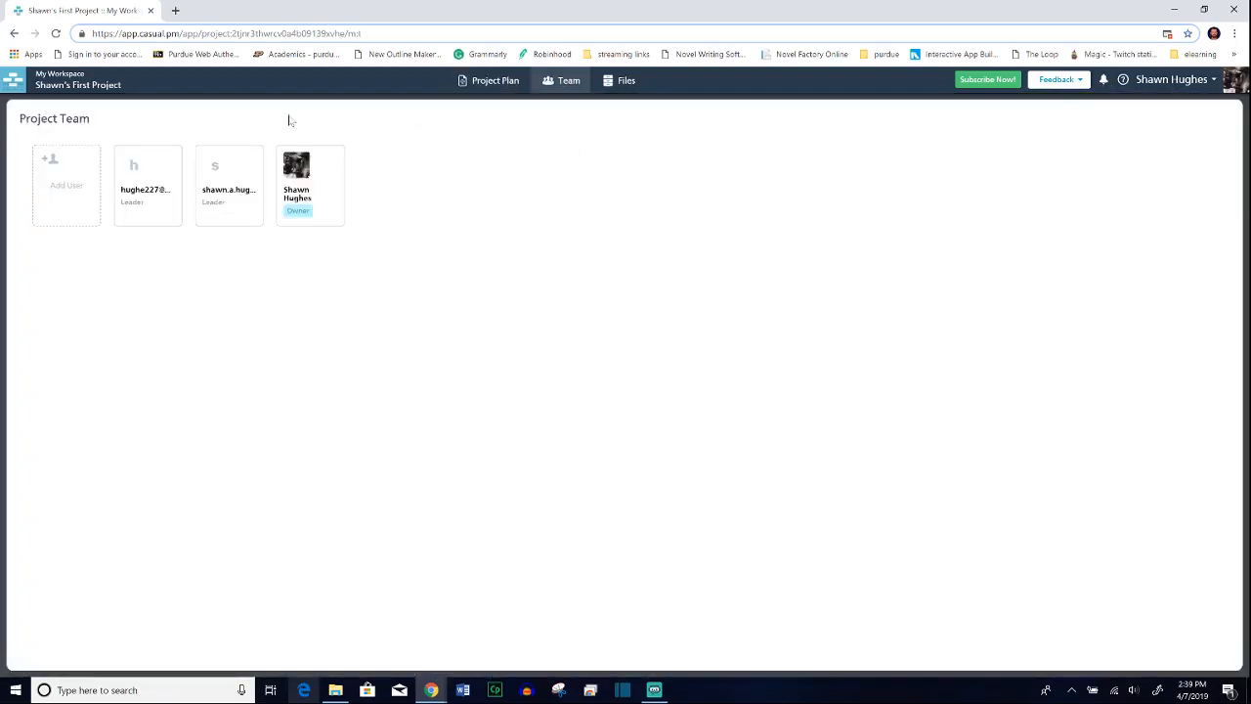
click(456, 84)
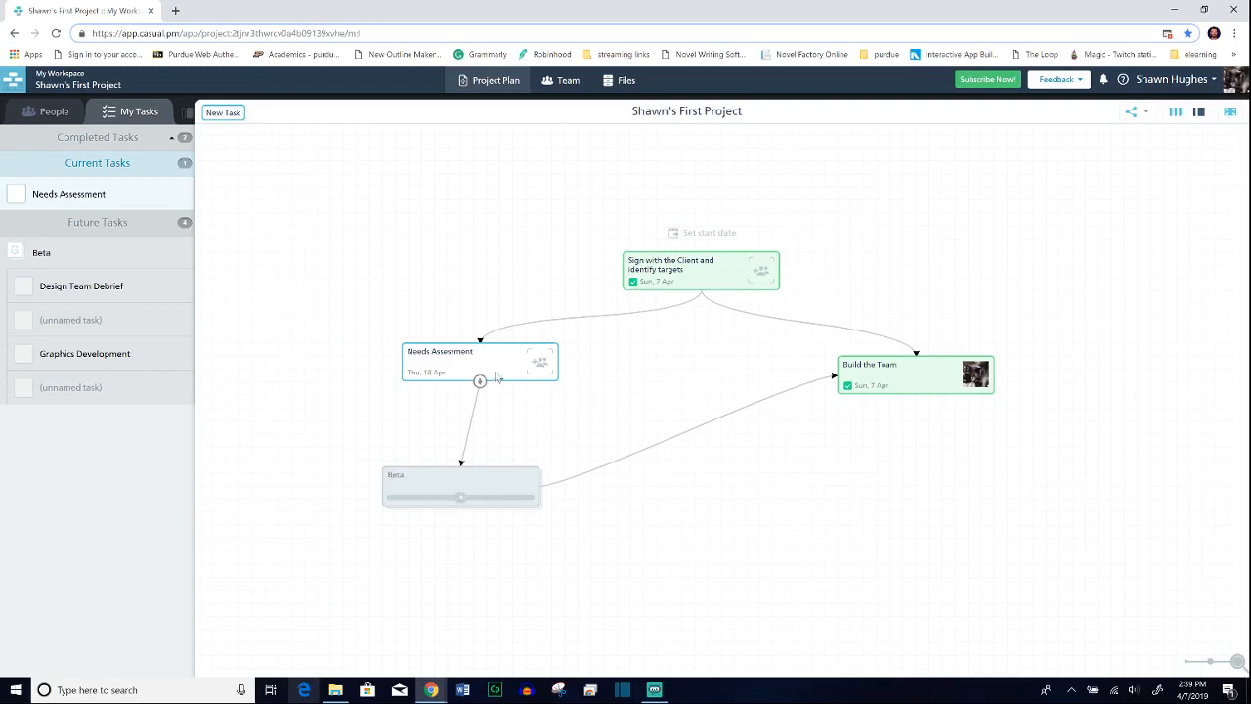
Step: Assign the team member with the Gmail address to the "Needs Assessment" task and check the assignee list
click(549, 366)
click(551, 475)
click(547, 365)
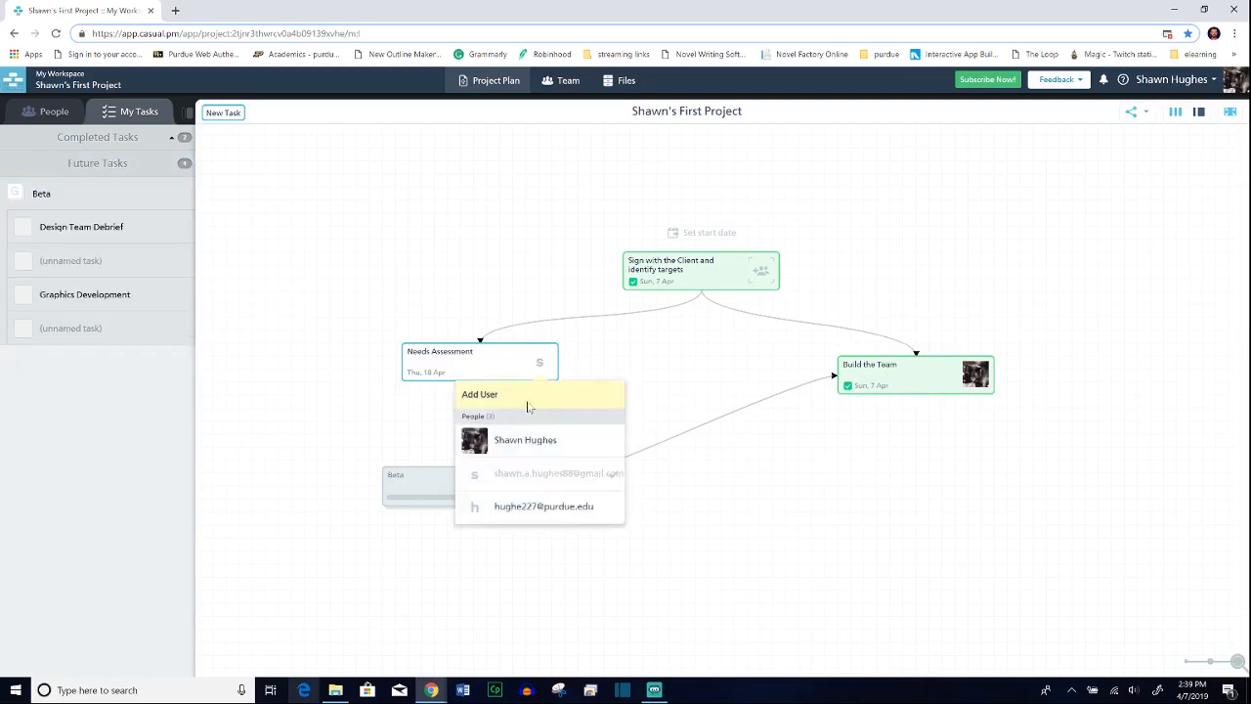
click(630, 344)
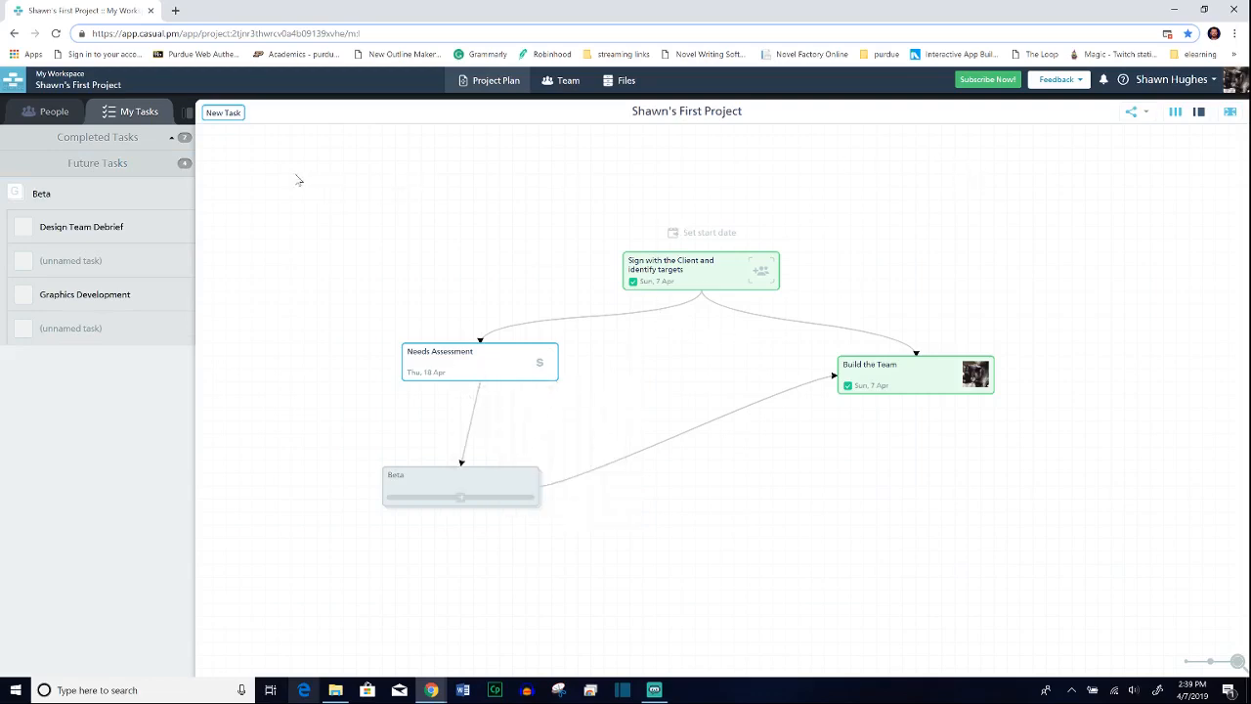
Step: Filter the plan by person, alternating between the project owner's tasks and those of the Gmail team member
click(69, 114)
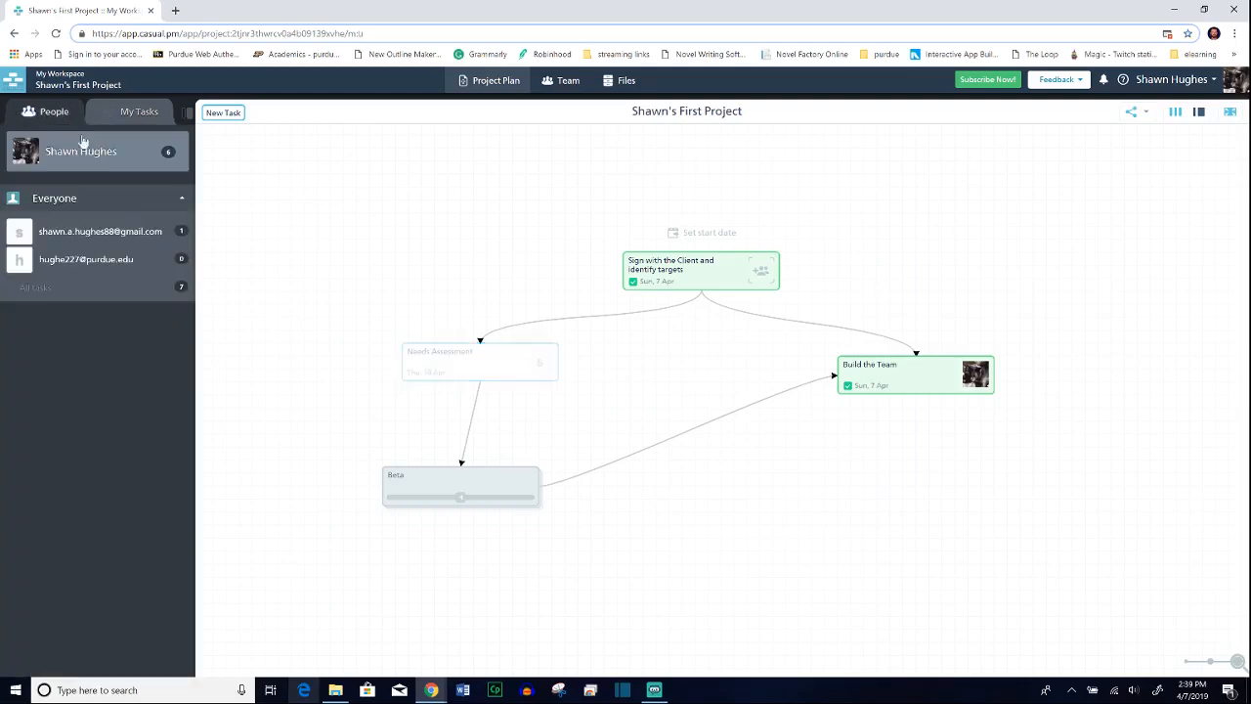
click(109, 235)
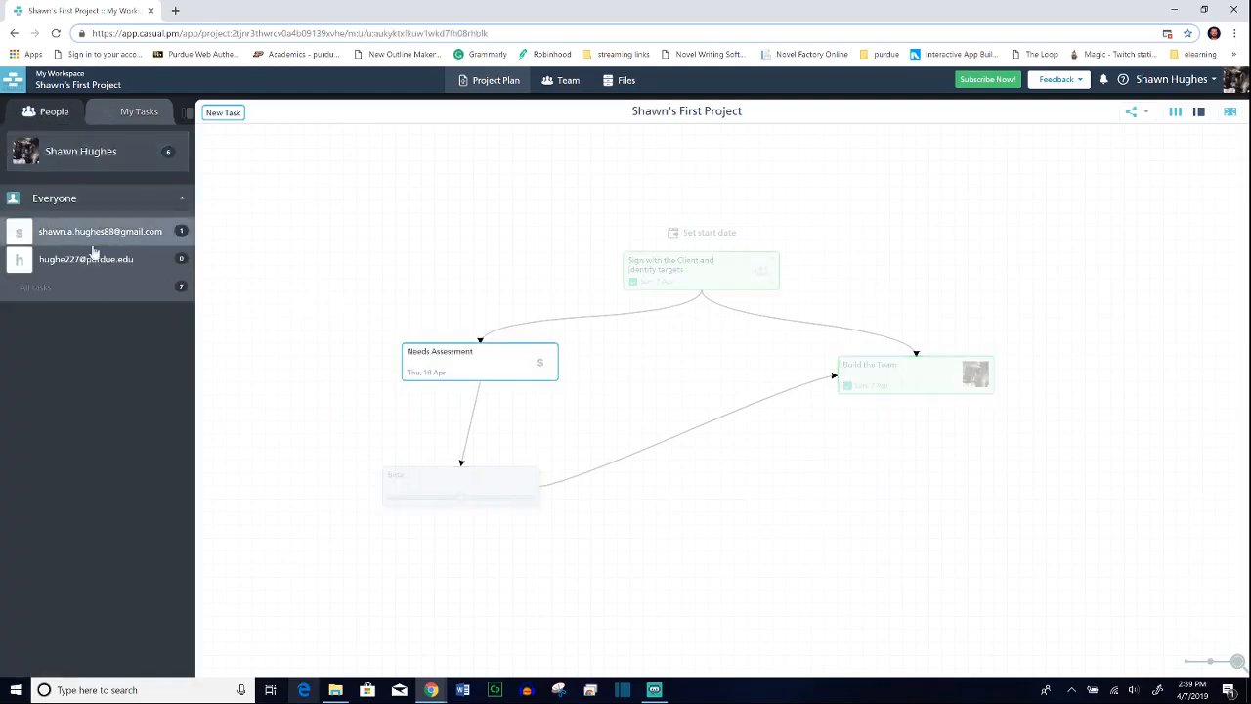
click(92, 158)
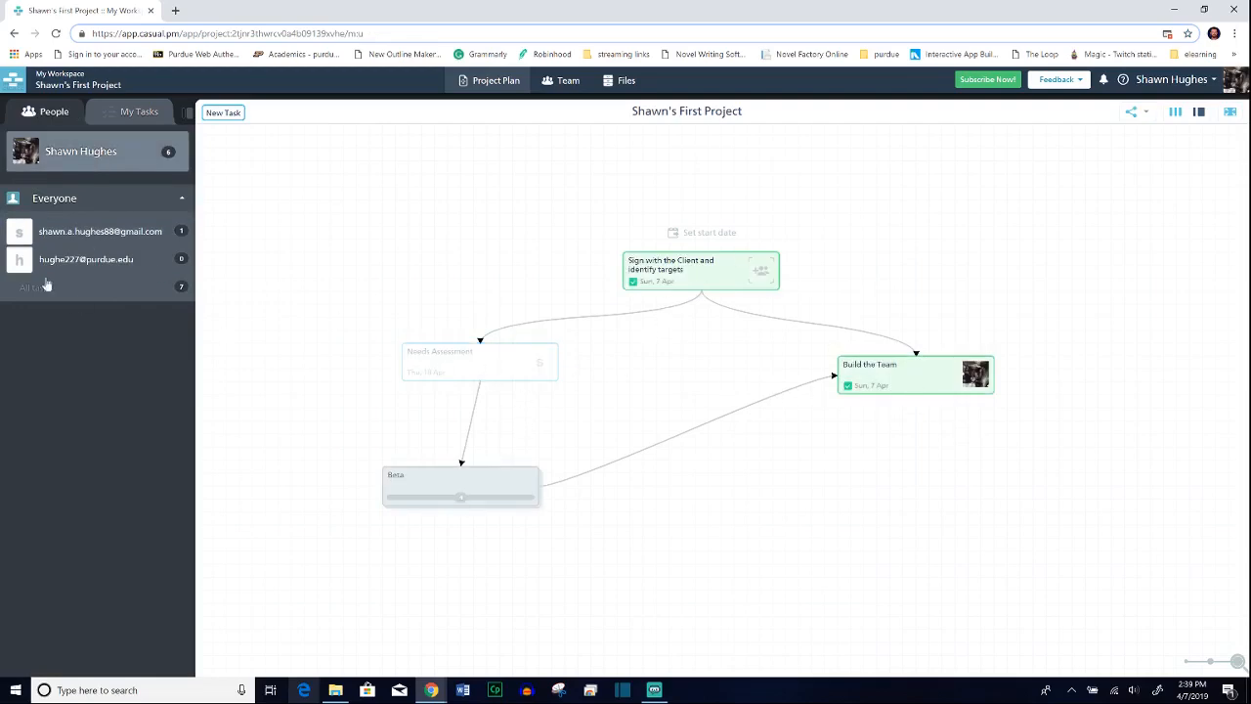
click(72, 236)
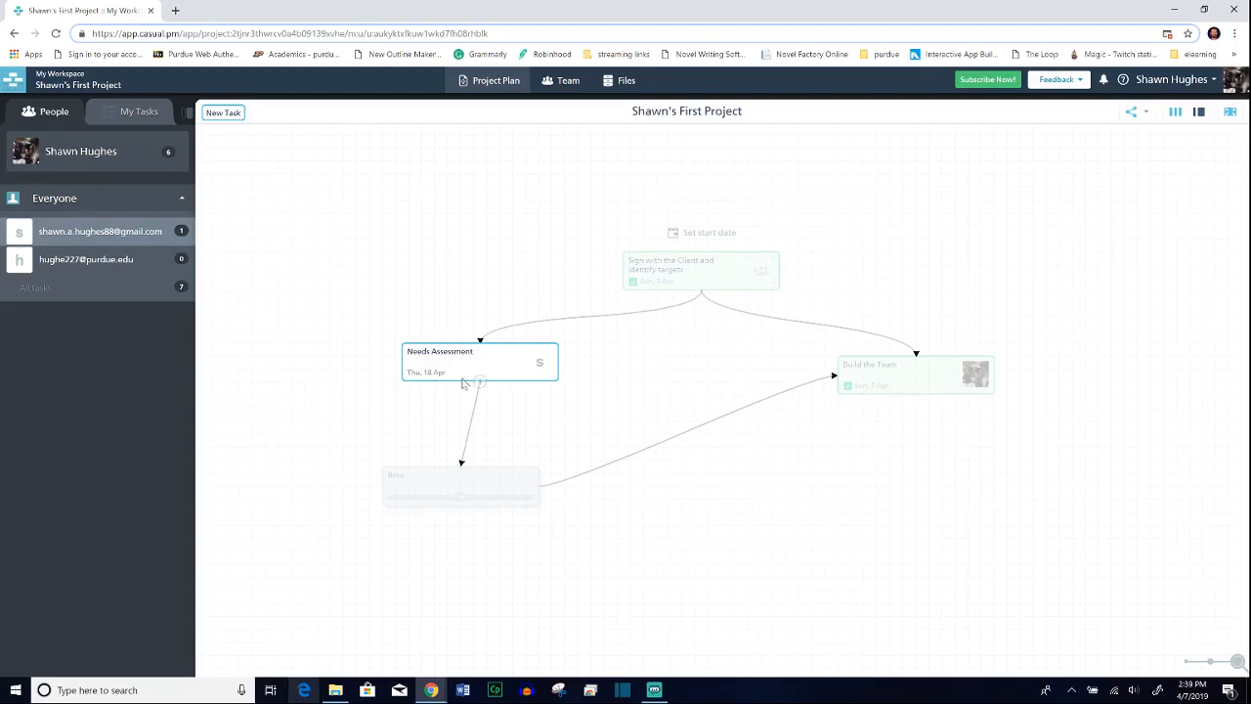
click(95, 154)
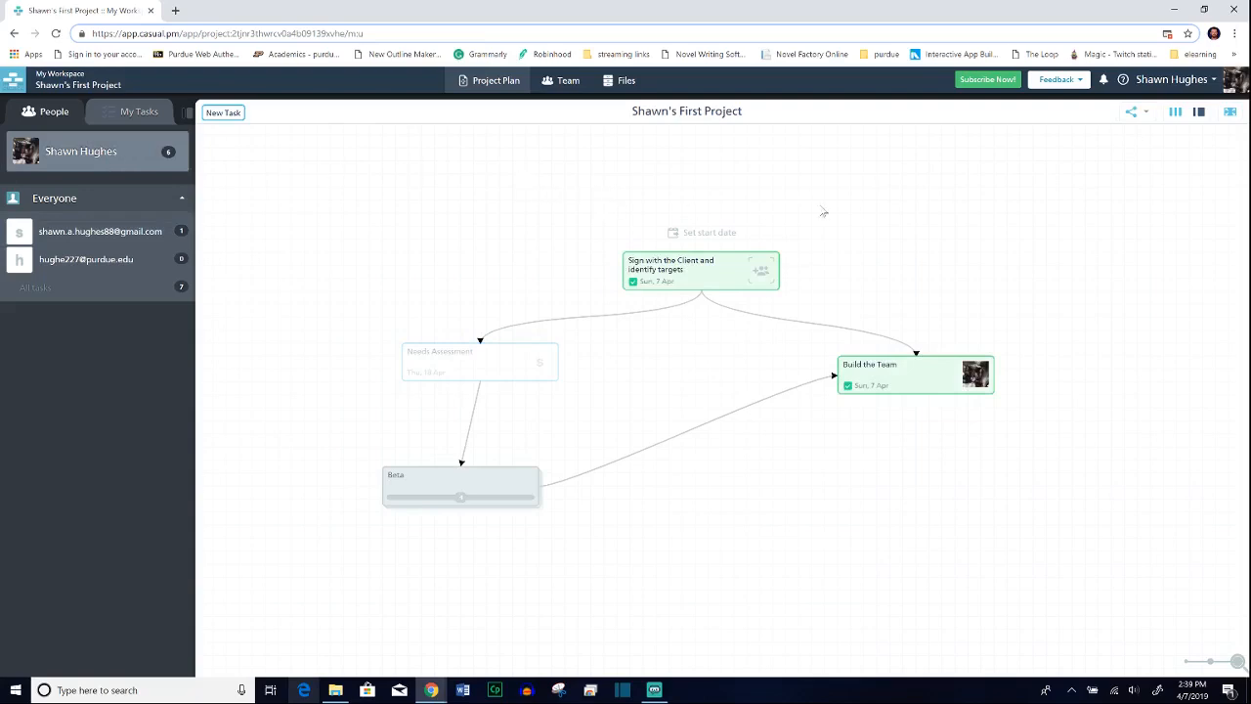
Step: Switch the project plan to the three-column view of people, tasks and task details
click(1177, 113)
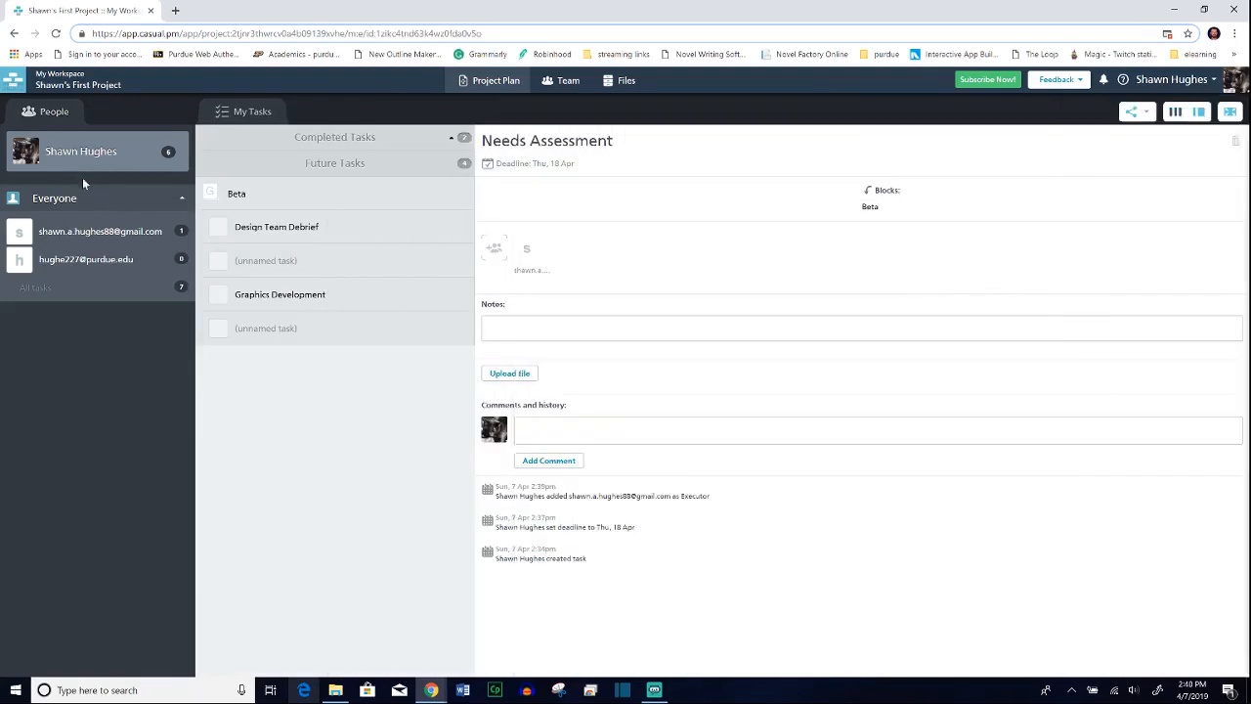
Step: Browse the task lists of the Gmail and Purdue team members, and return to the project owner's tasks
click(101, 236)
click(101, 260)
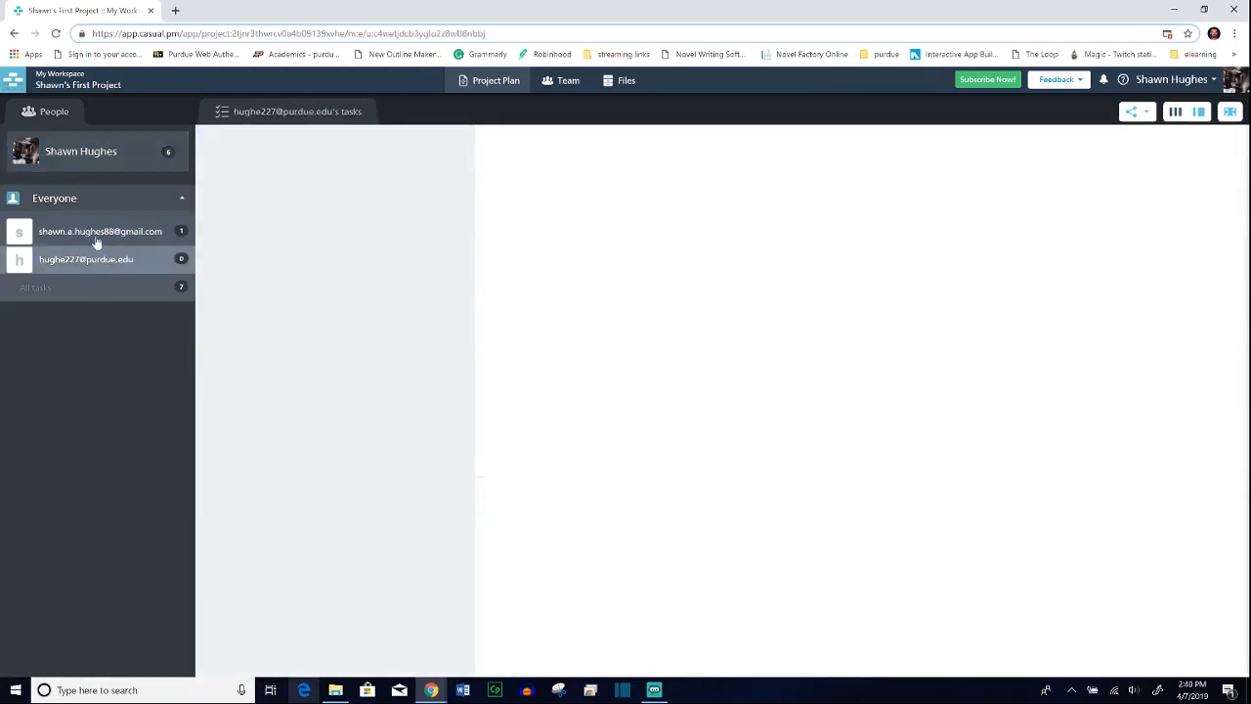
click(101, 234)
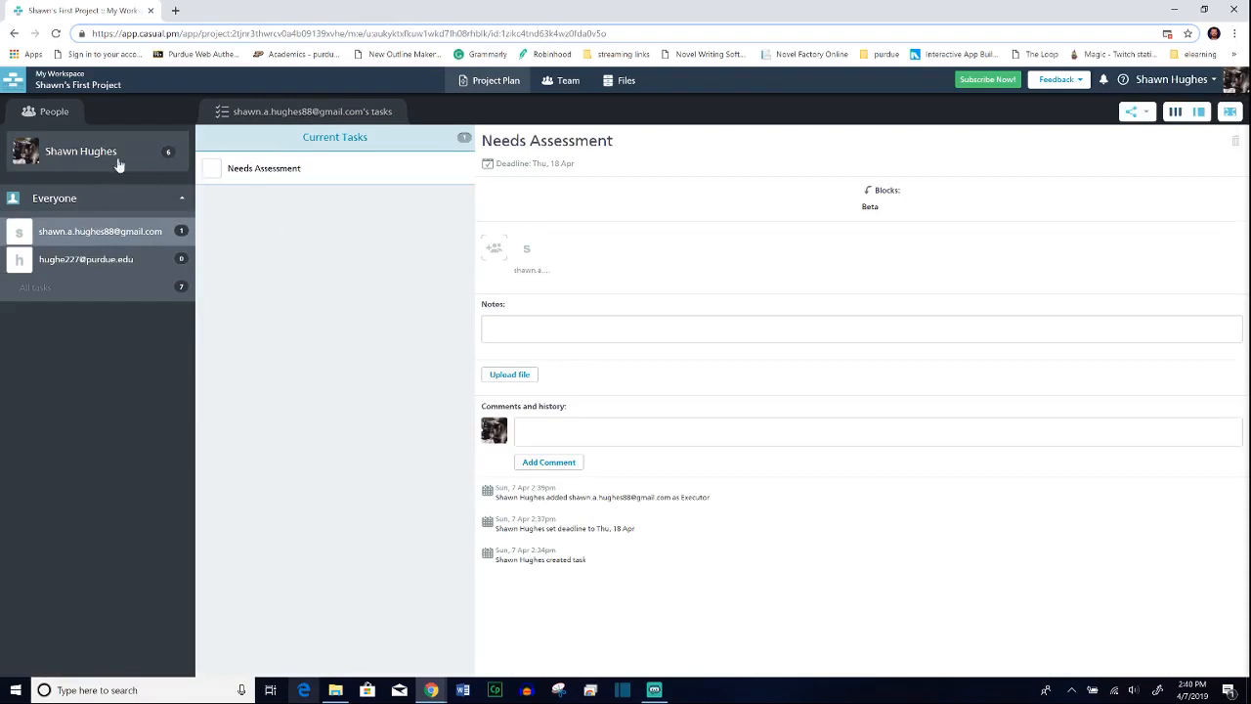
click(80, 153)
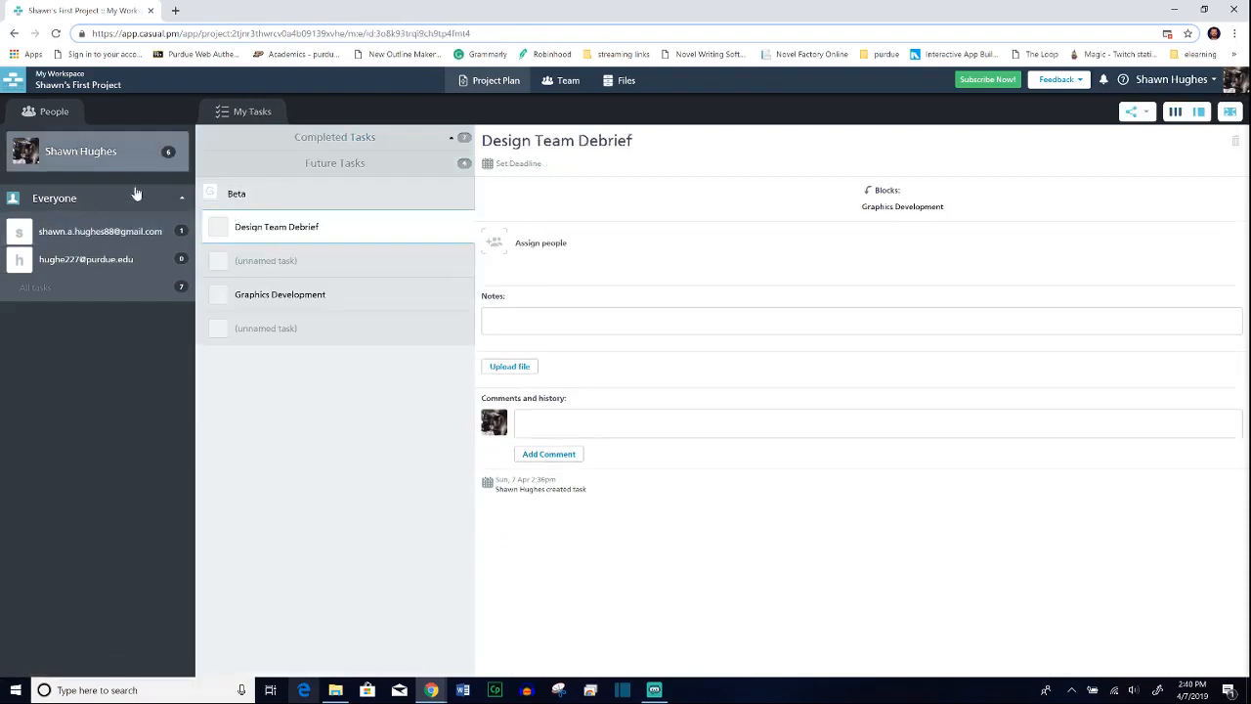
Step: Examine the details of the "Beta" group and its subtasks, and expand the list of completed tasks
click(271, 196)
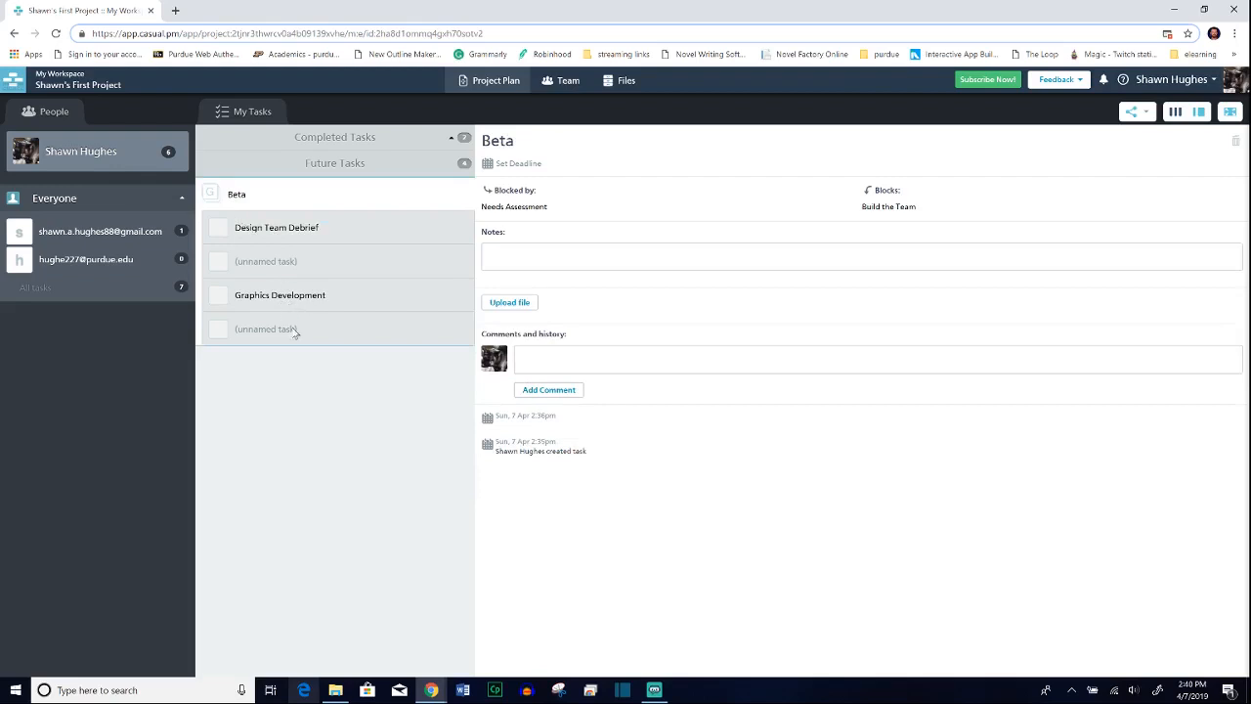
click(289, 309)
click(278, 262)
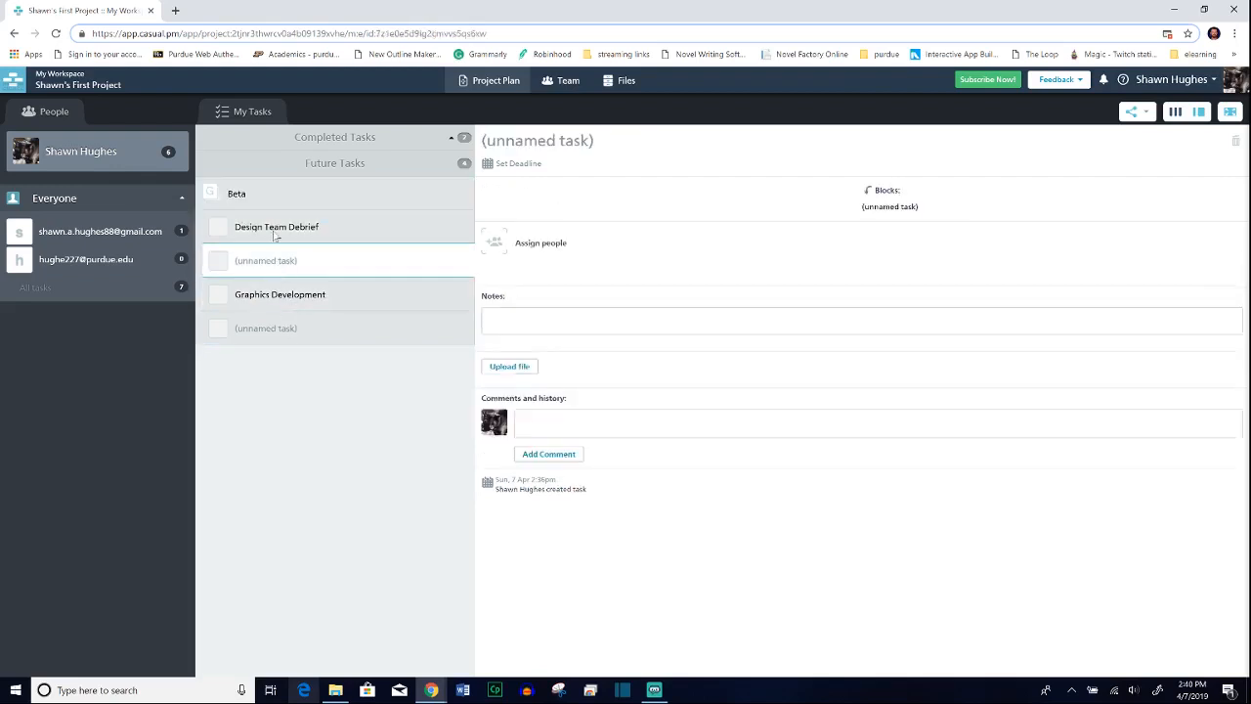
click(275, 234)
click(264, 199)
click(306, 140)
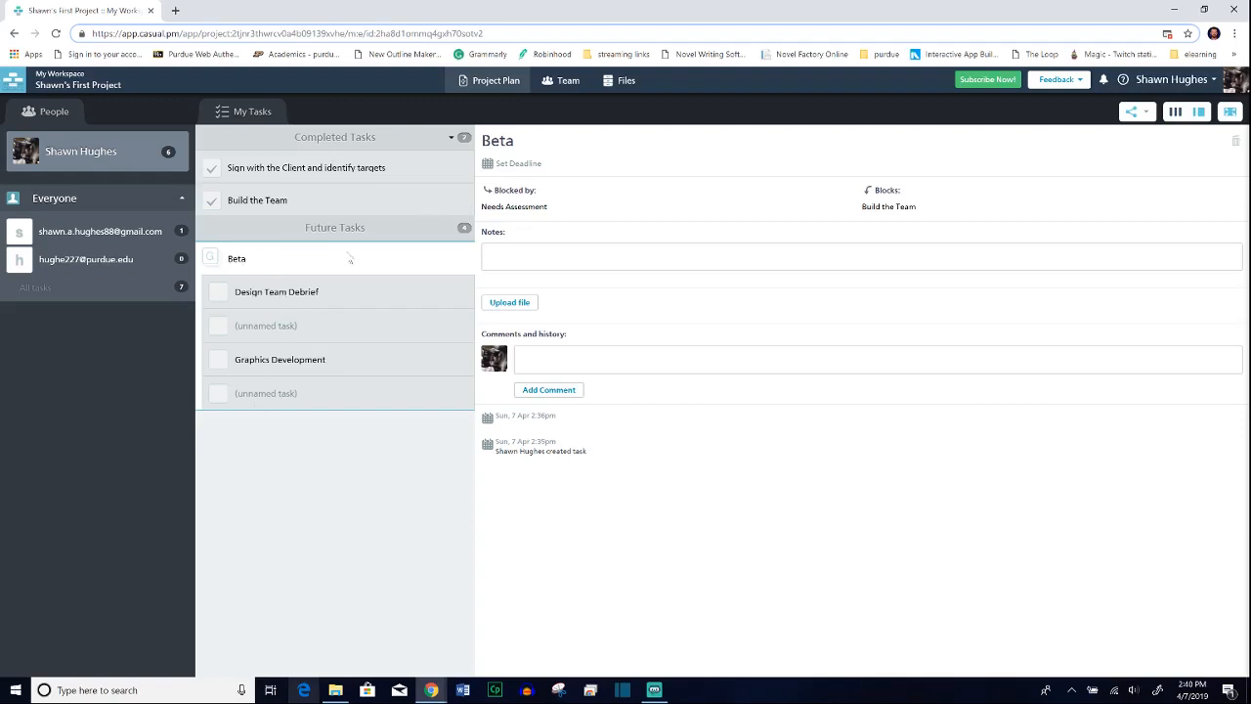
Step: Compare the Gmail team member's tasks with the project owner's, and inspect the notes and comment fields of "Design Team Debrief"
click(66, 239)
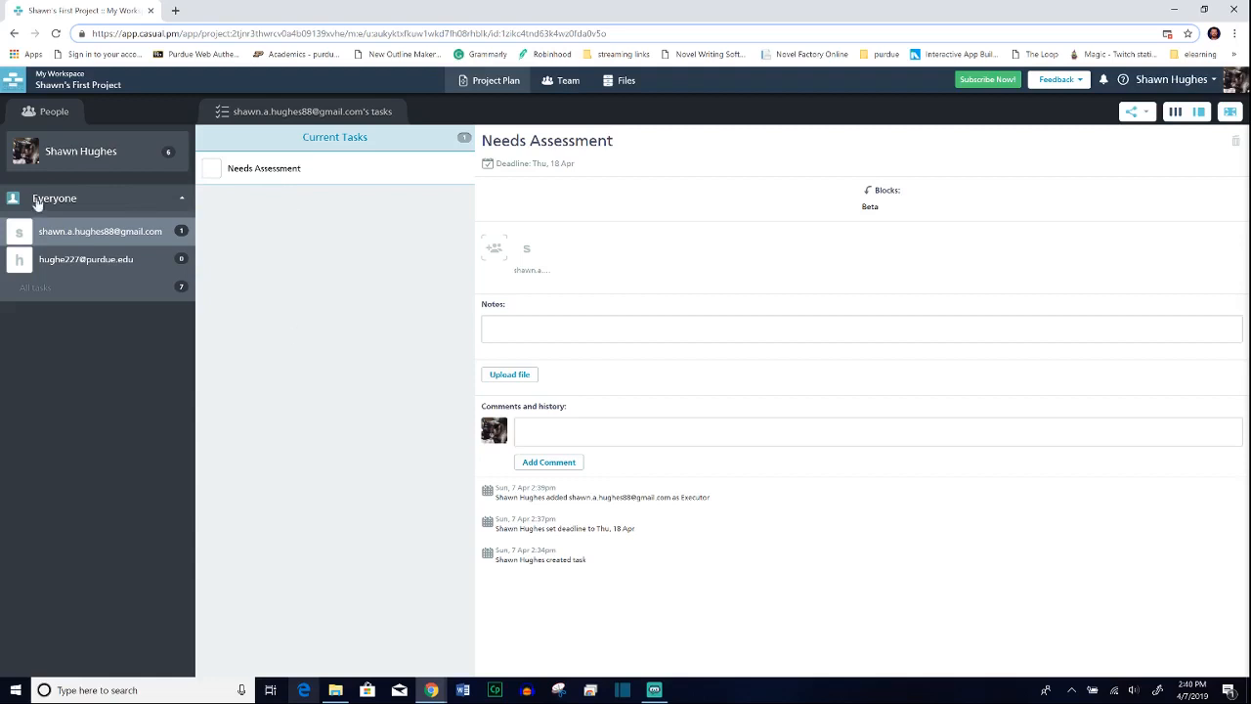
click(60, 159)
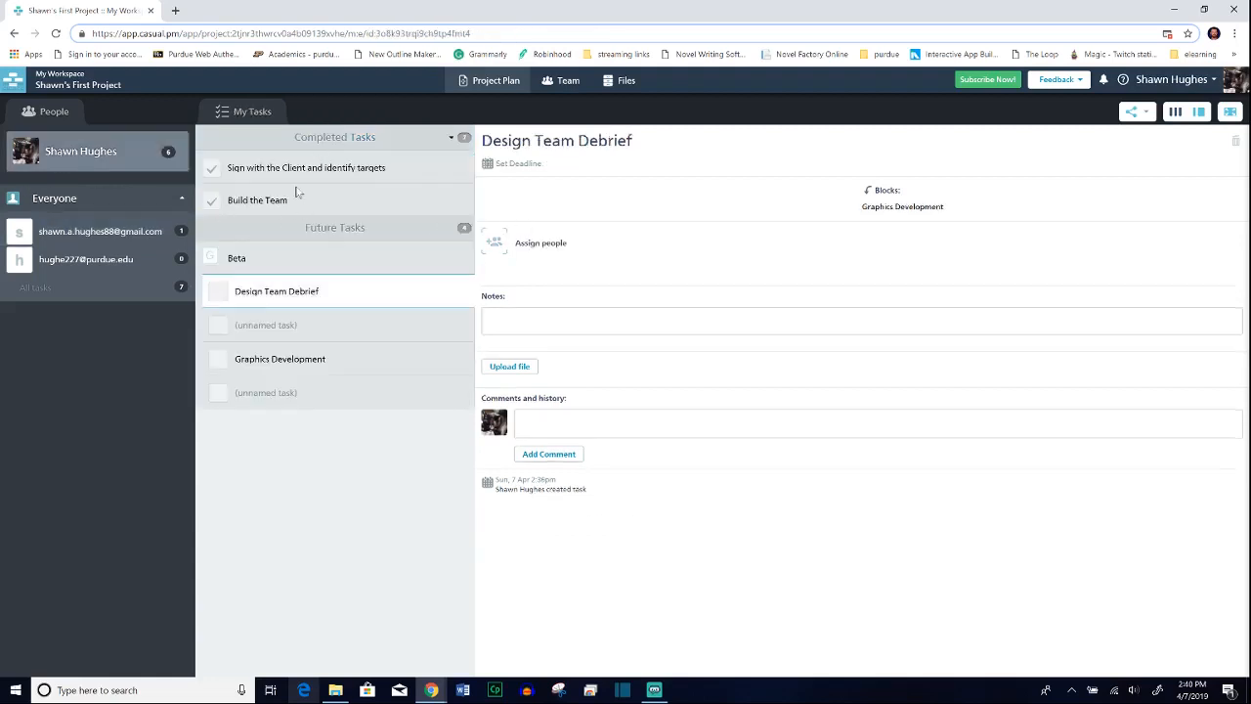
click(594, 320)
click(586, 422)
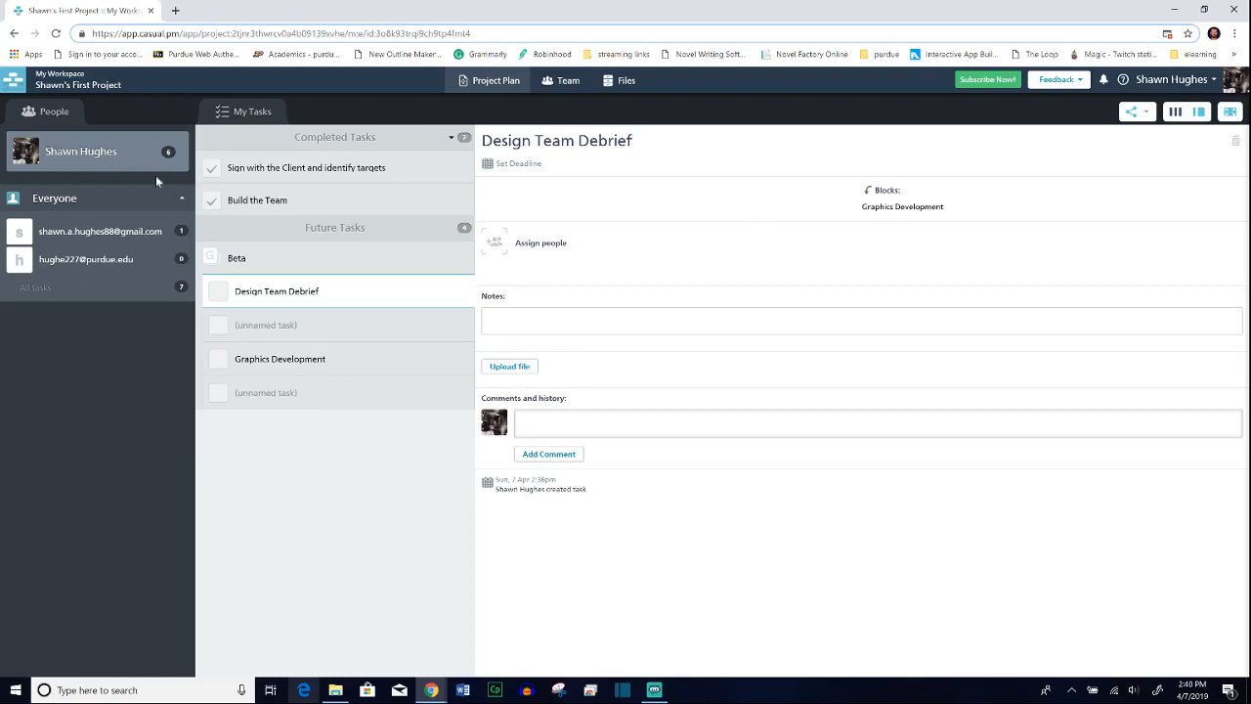
Step: Switch to the flowchart view with the project owner's task list beside it, and collapse and restore the sidebar
click(1199, 112)
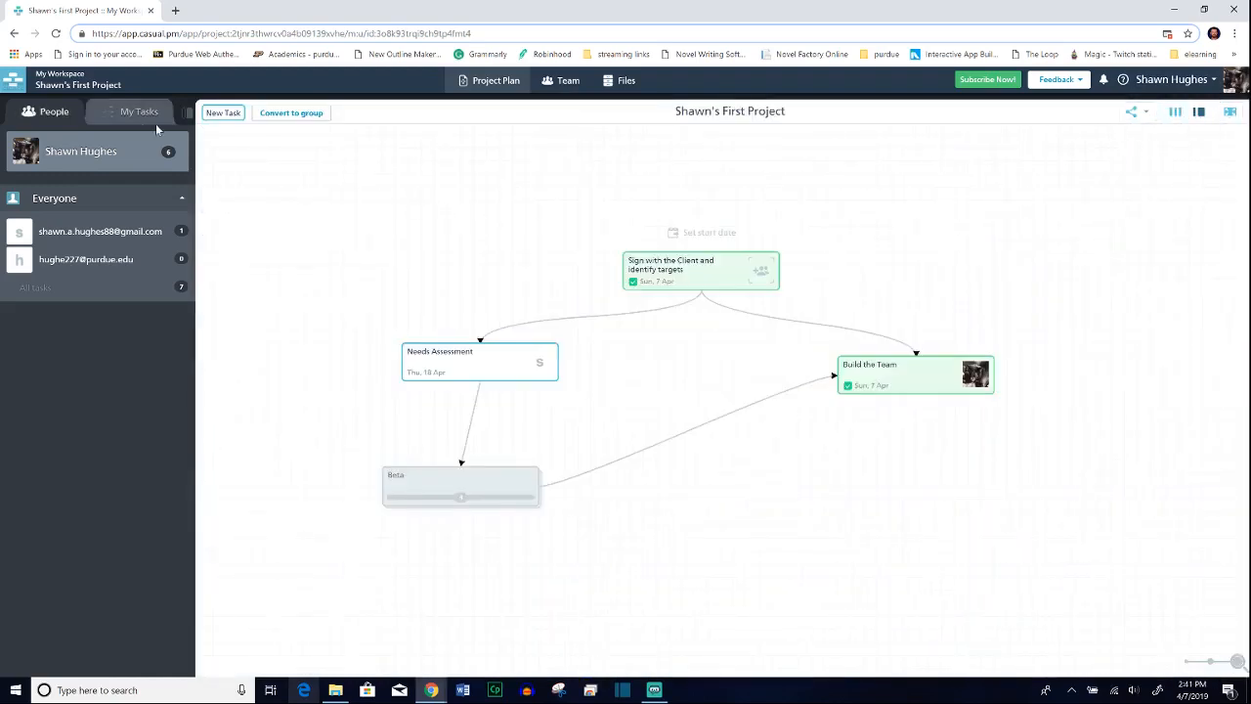
click(130, 122)
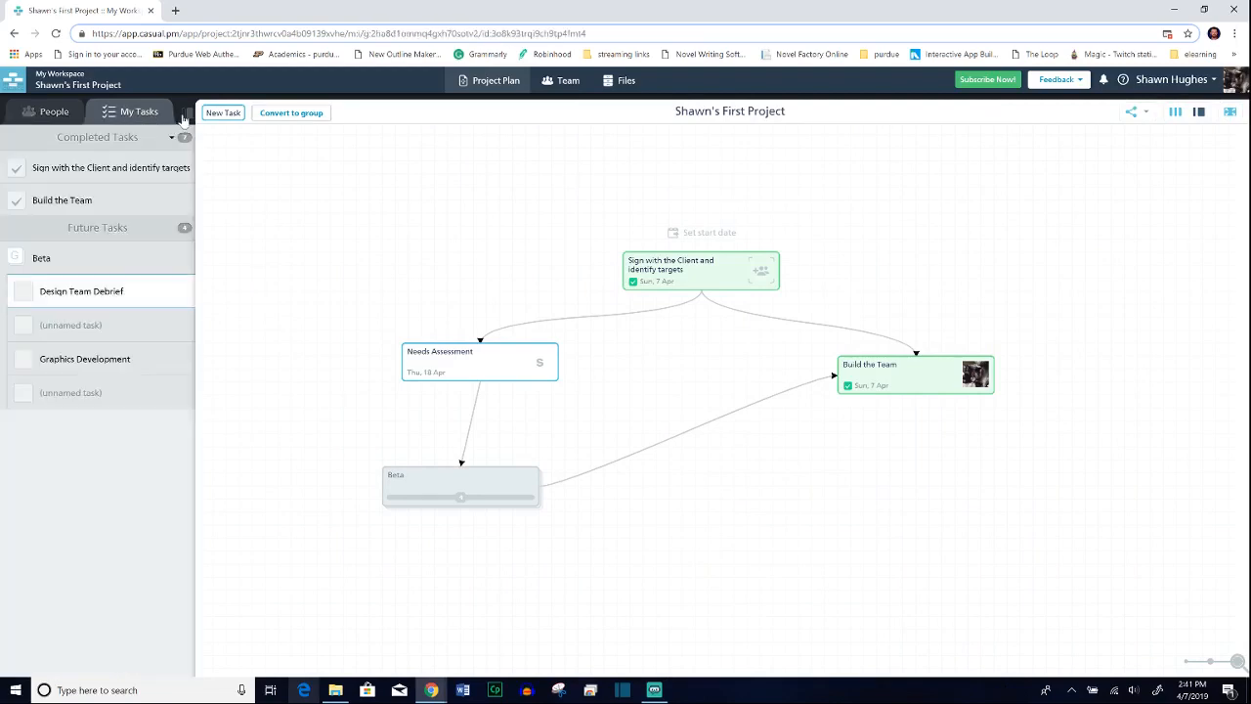
click(184, 117)
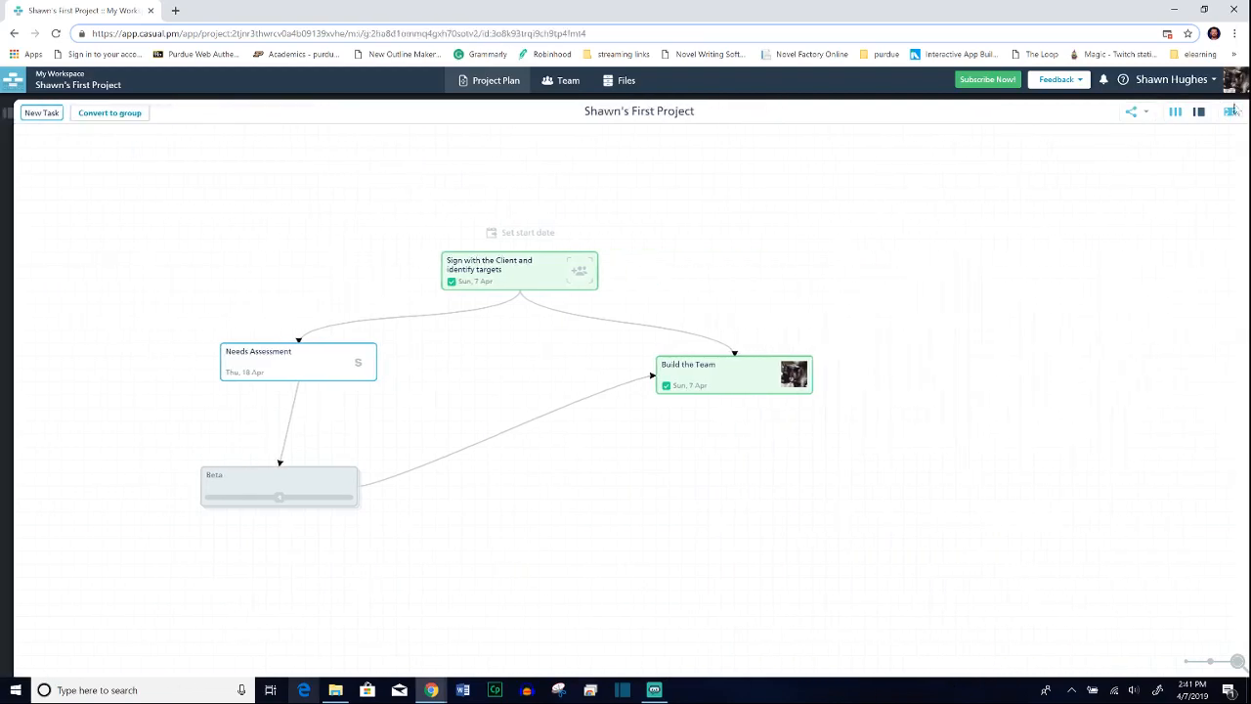
click(8, 114)
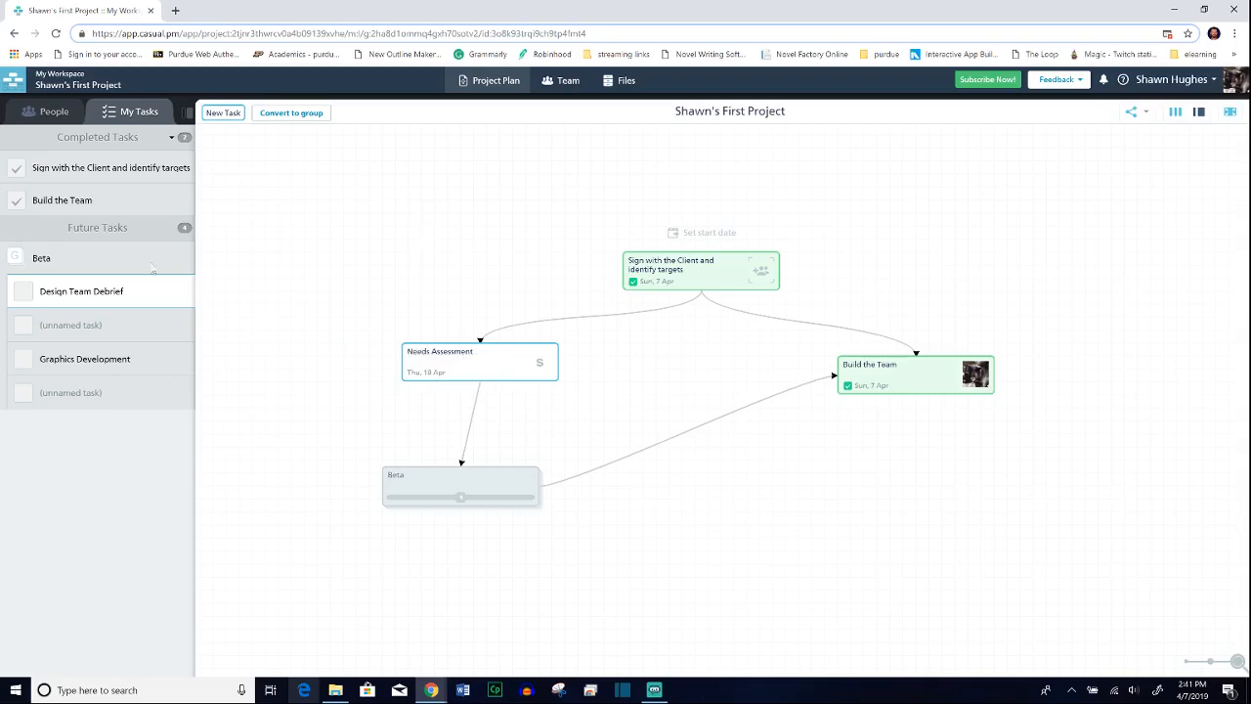
Step: Post the comment "Missing responses, eta 2 days" on the "Needs Assessment" task
click(537, 362)
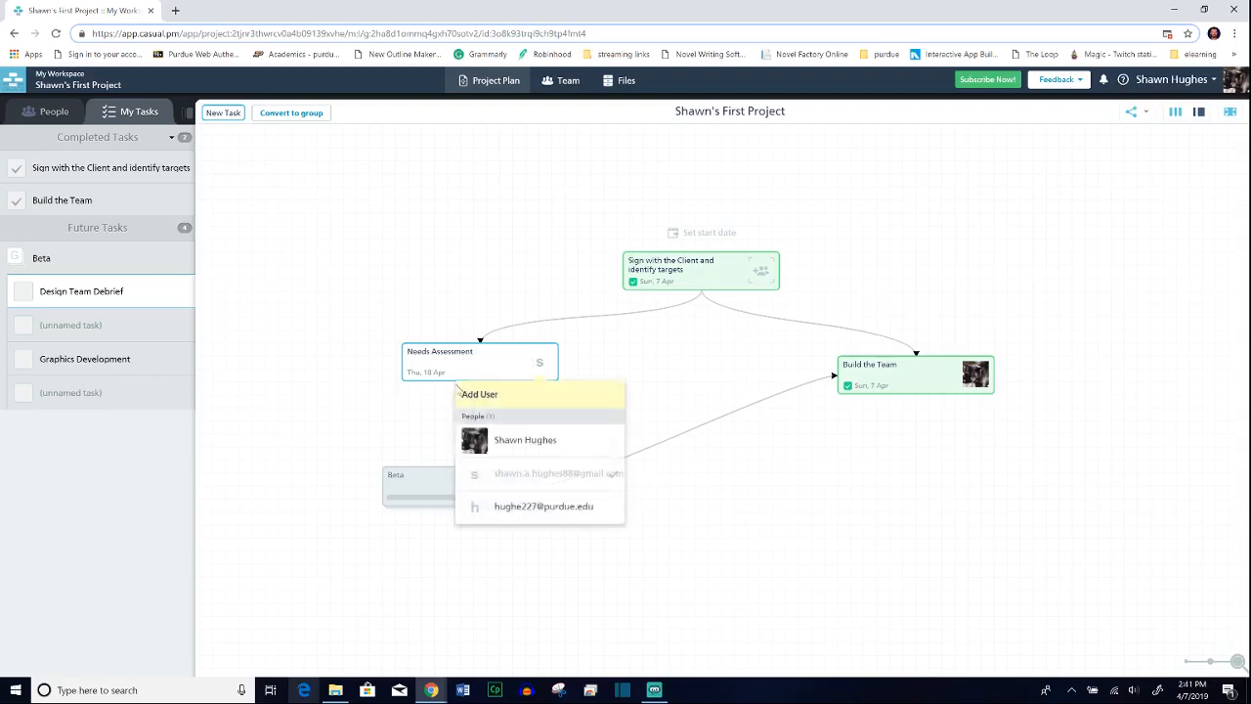
click(481, 370)
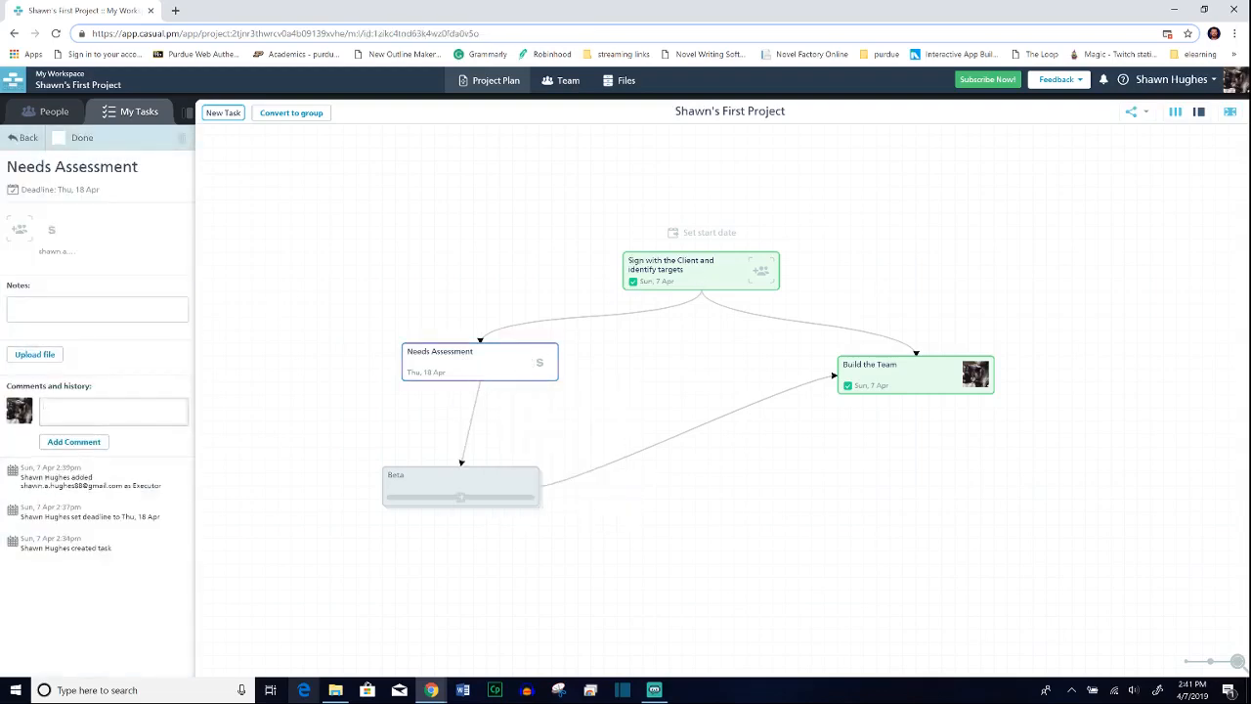
text(Missing responses, et)
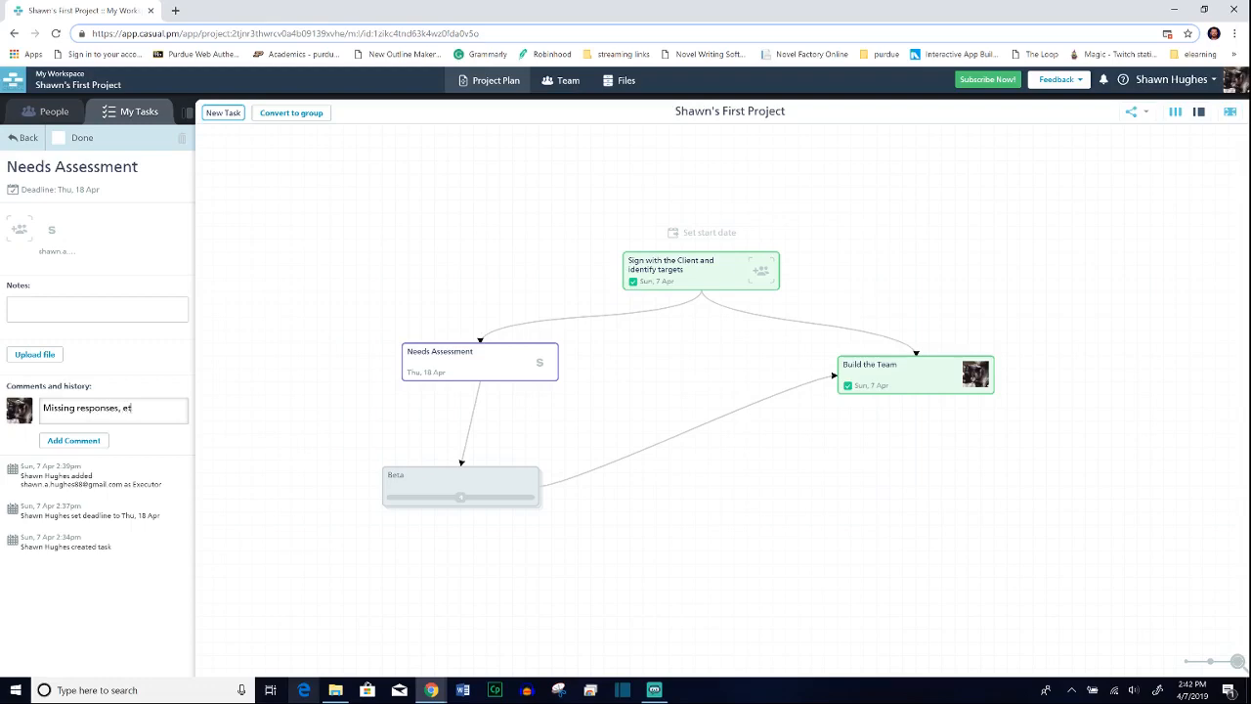
text(a 23)
click(76, 441)
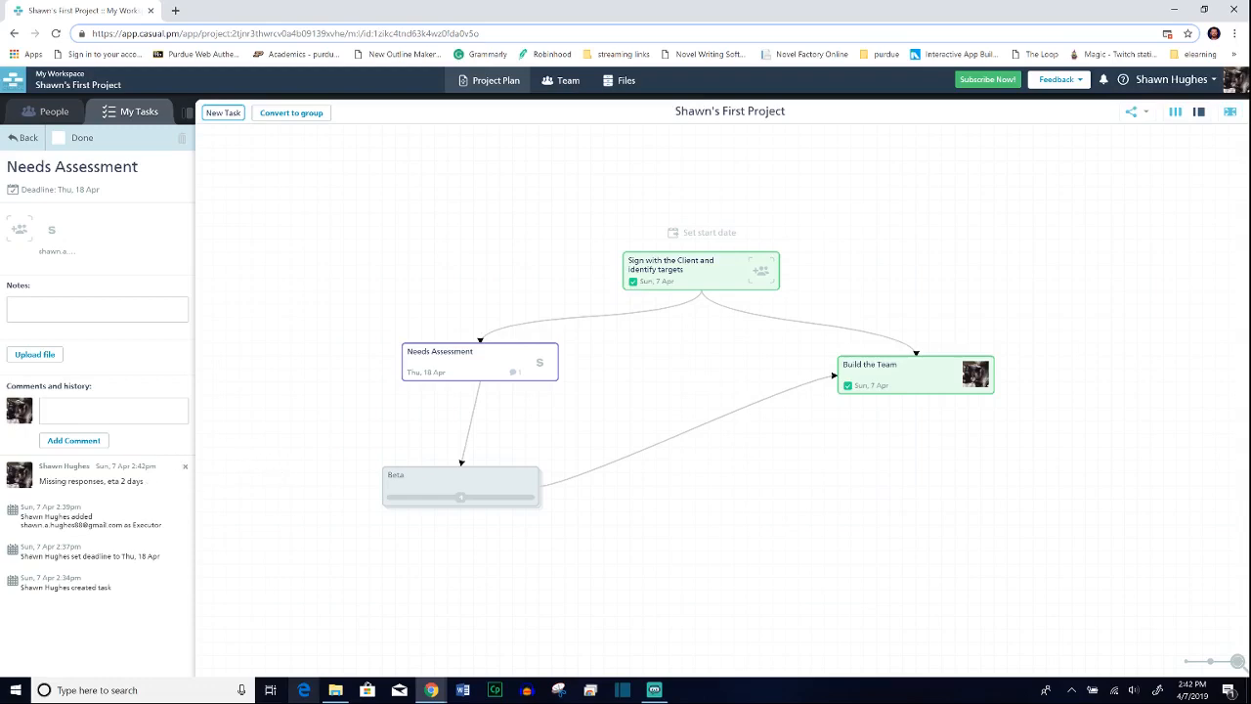
Step: Delete the comment about missing responses from the "Needs Assessment" task
click(184, 467)
click(688, 109)
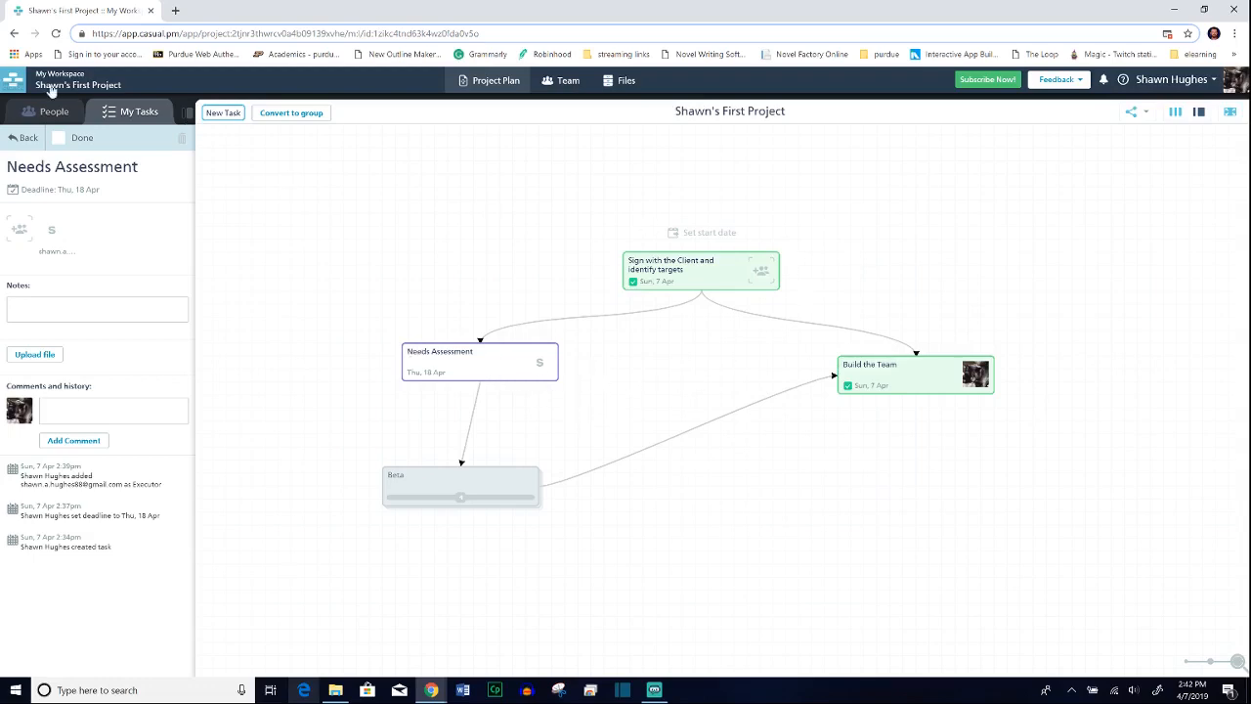
Step: Return to the workspace's projects and clone the first project under the suggested name, without copying executors or assigning relative deadlines
click(19, 83)
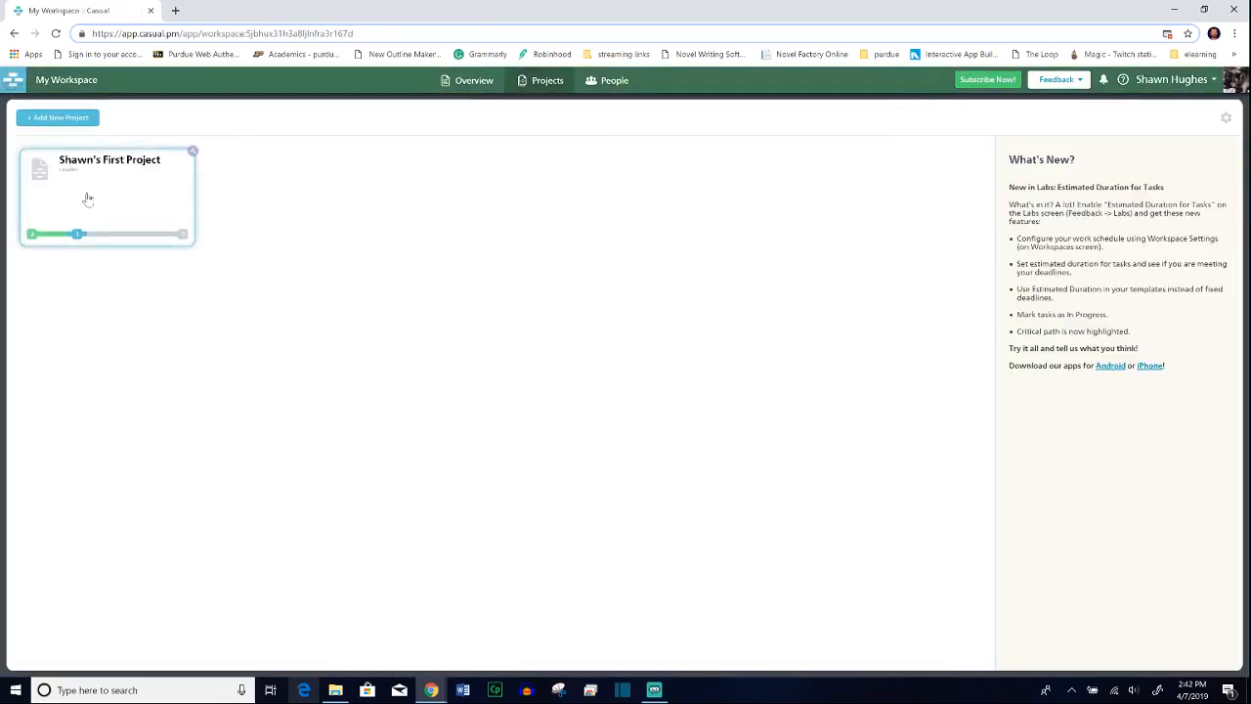
right_click(104, 191)
click(391, 262)
click(193, 153)
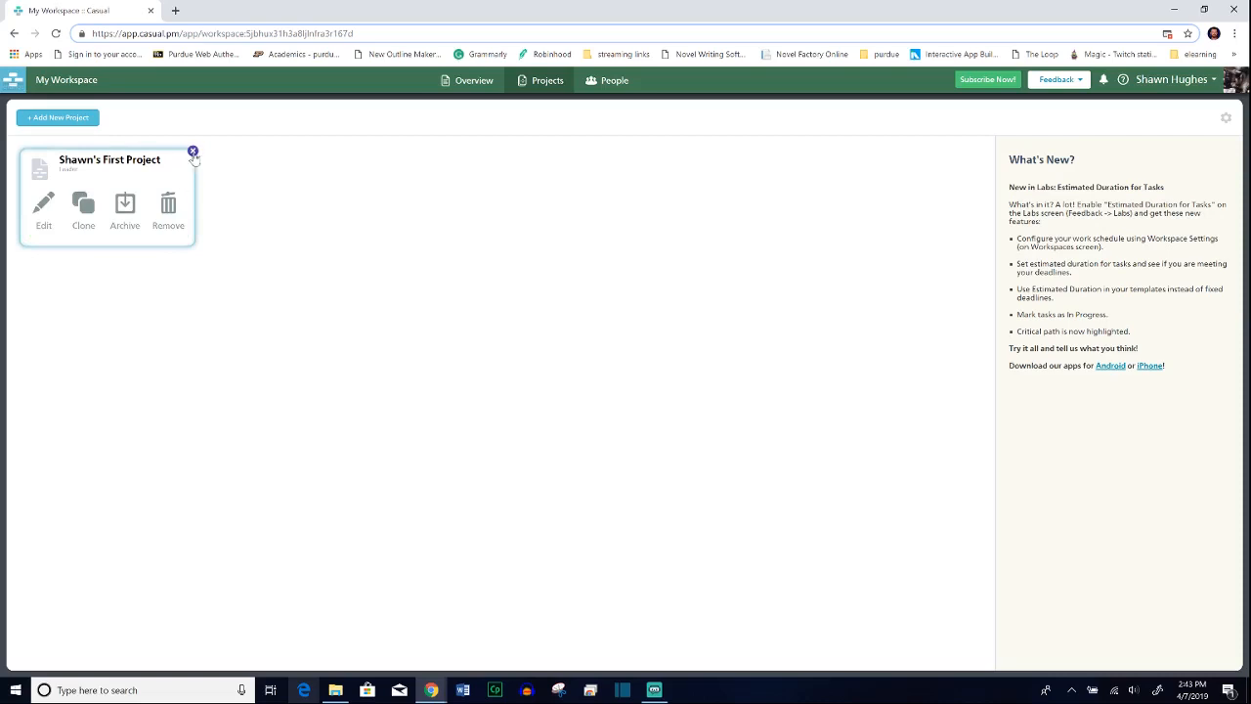
click(93, 210)
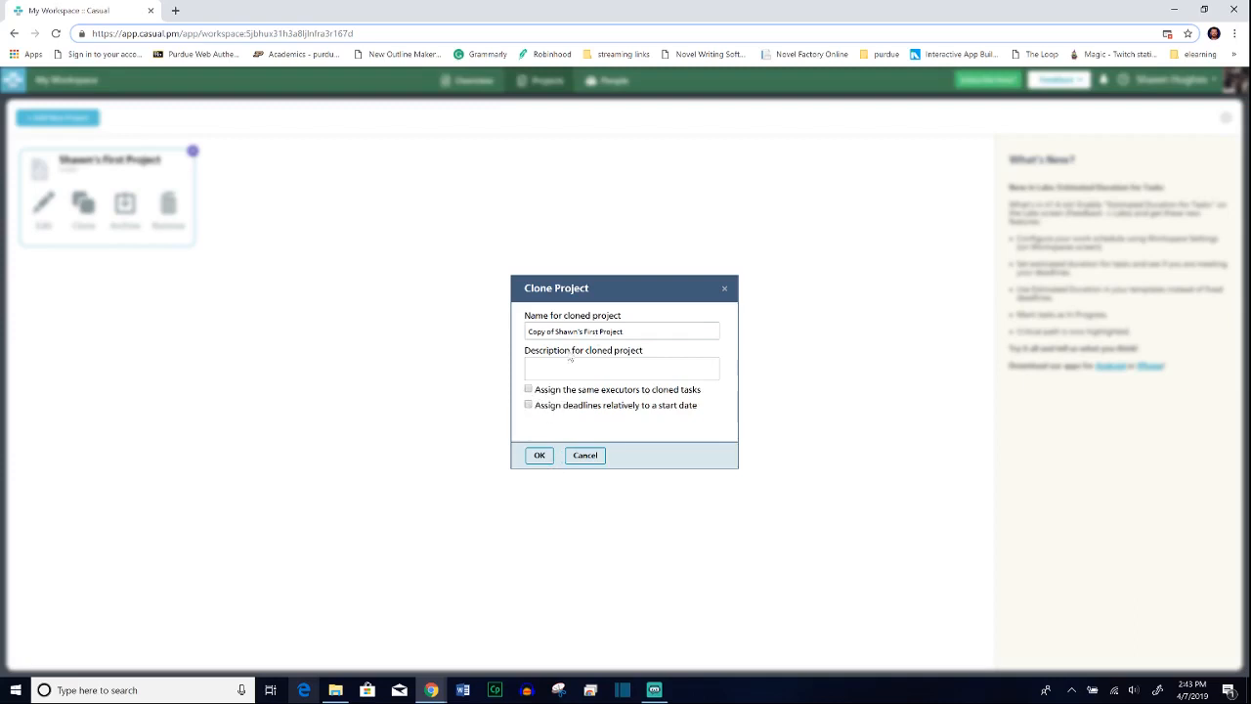
click(549, 456)
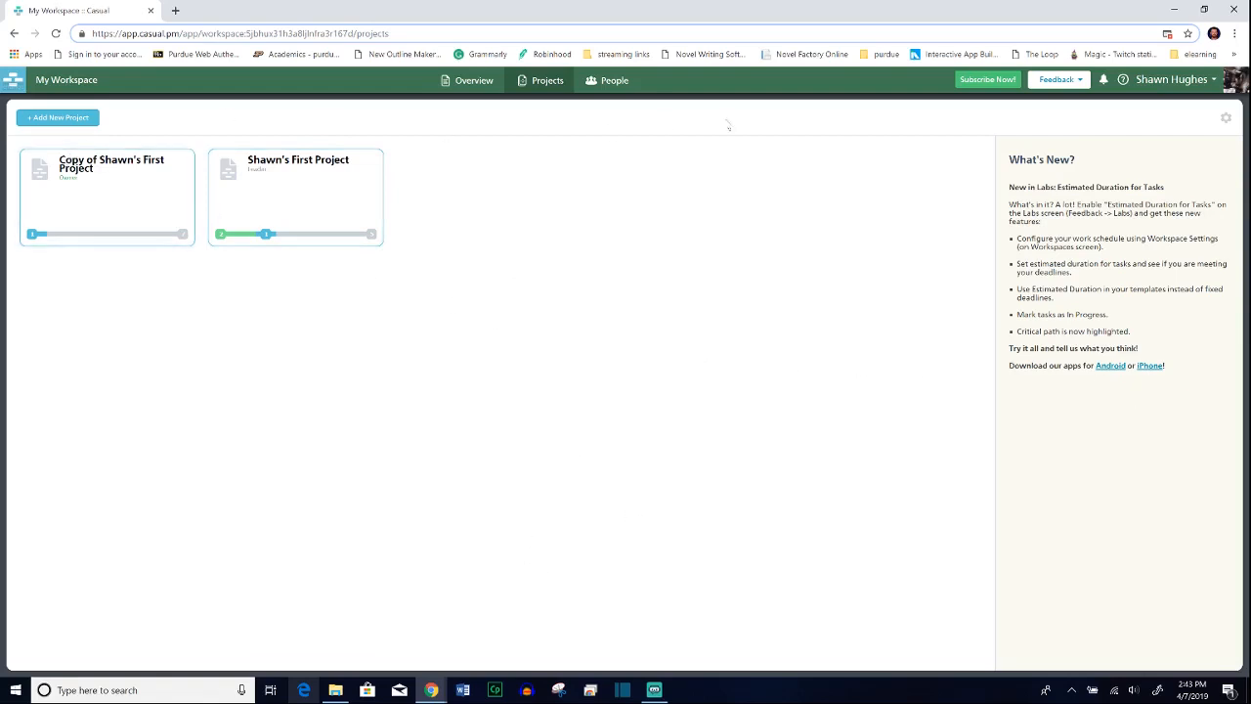
Step: Review the workspace overview of upcoming tasks across all projects
click(455, 86)
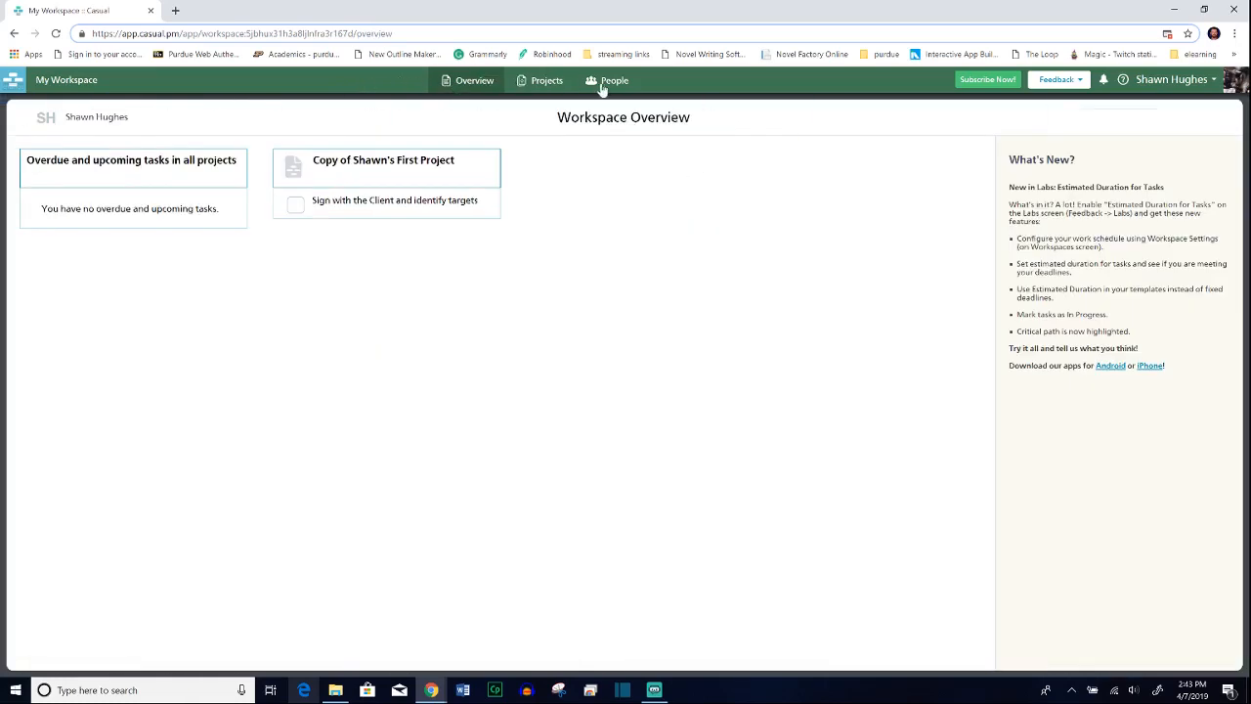